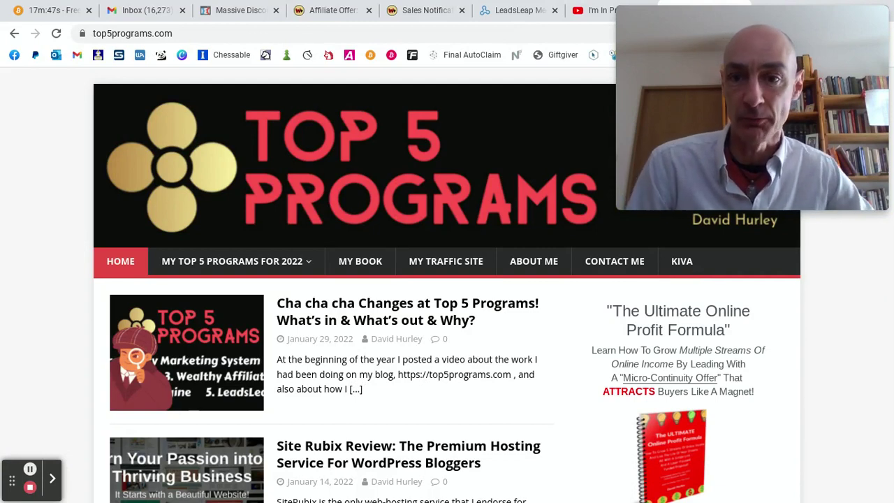
Open the YouTube video about The Click Engine affiliate program and read the viewer comments below it
{"action": "left_click", "coordinate": [590, 13]}
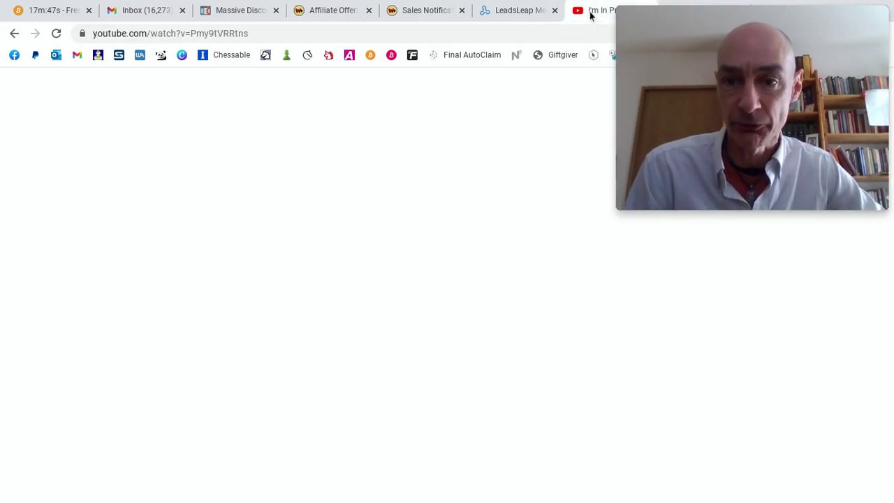
{"action": "scroll", "coordinate": [365, 244], "scroll_direction": "down", "scroll_amount": 3}
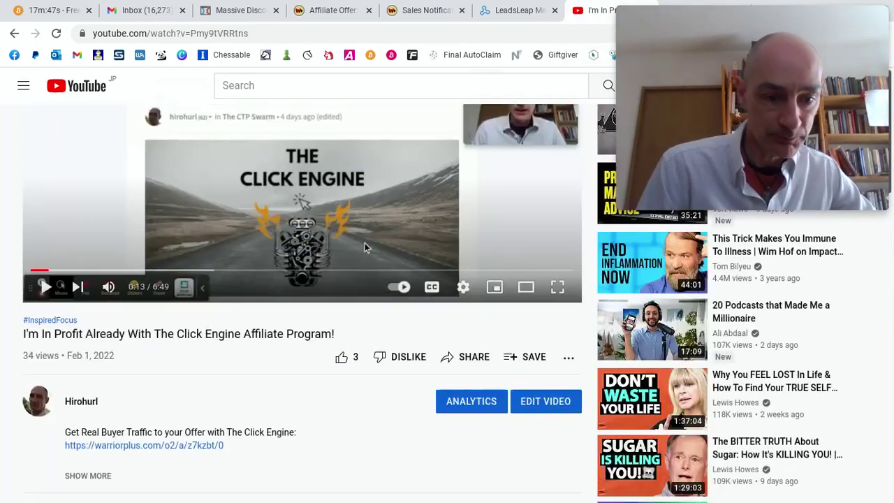
{"action": "scroll", "coordinate": [365, 248], "scroll_direction": "down", "scroll_amount": 4}
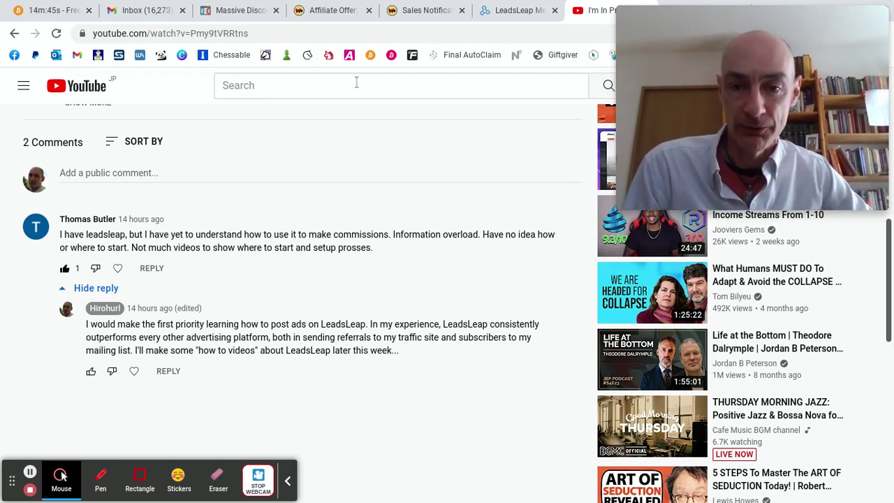
Switch to the LeadsLeap members area and view the Pro Ads page with its ad setup form
{"action": "left_click", "coordinate": [526, 11]}
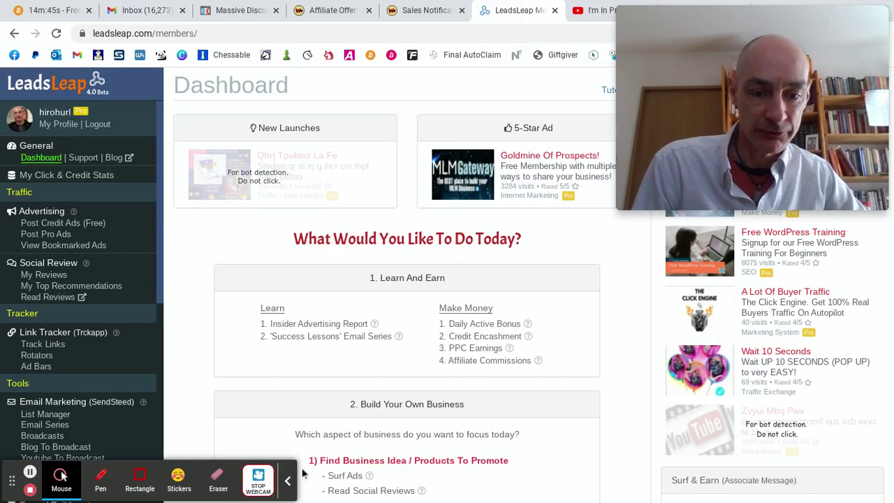
{"action": "left_click", "coordinate": [288, 481]}
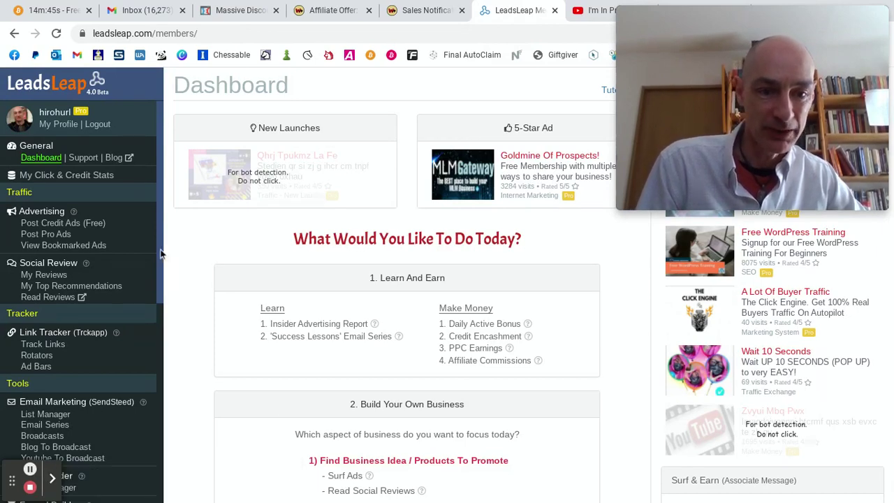
{"action": "left_click_drag", "start_coordinate": [160, 253], "coordinate": [205, 184]}
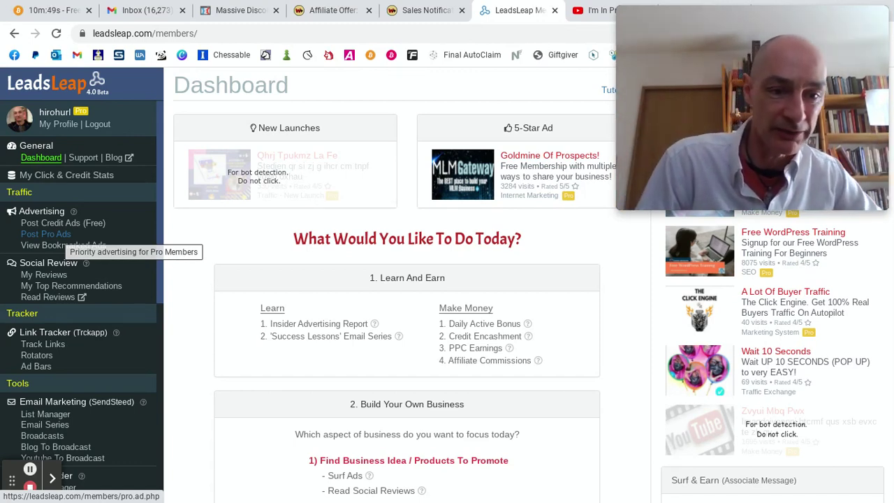
{"action": "left_click", "coordinate": [56, 240]}
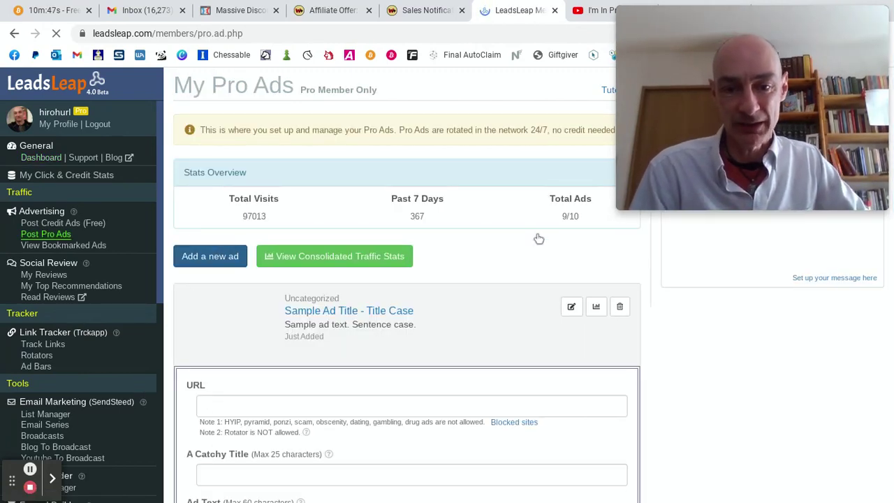
{"action": "scroll", "coordinate": [526, 249], "scroll_direction": "down", "scroll_amount": 2}
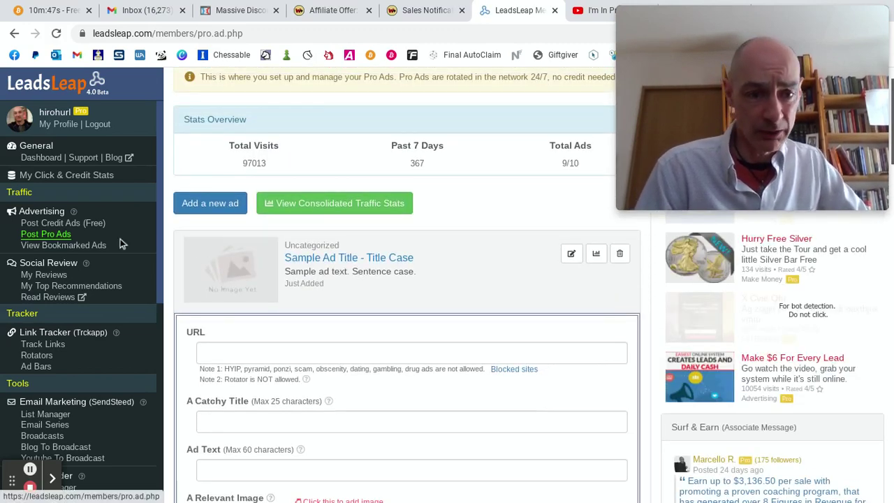
Open the free Credit Ads page and add a new ad, bringing its empty setup form into view
{"action": "left_click", "coordinate": [70, 225]}
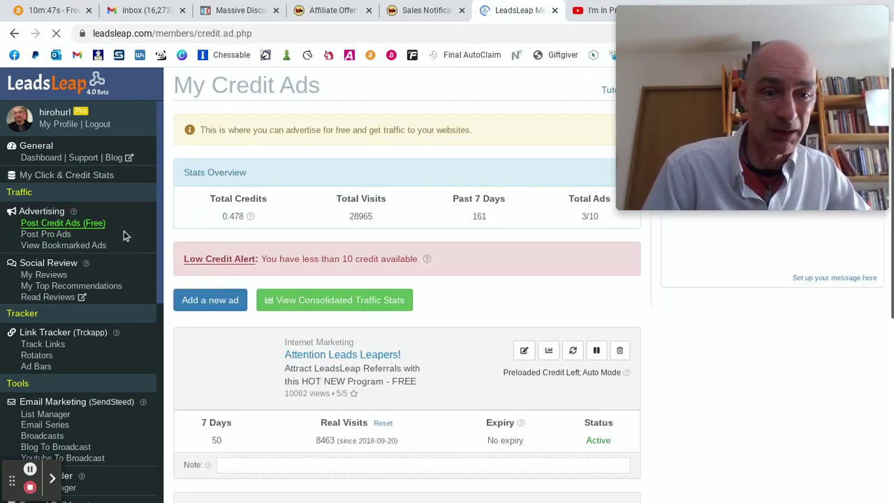
{"action": "scroll", "coordinate": [487, 281], "scroll_direction": "down", "scroll_amount": 3}
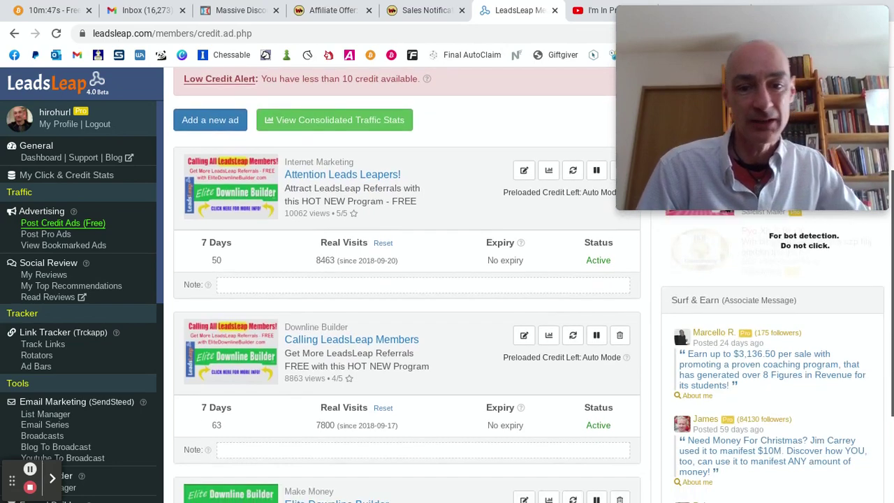
{"action": "scroll", "coordinate": [486, 276], "scroll_direction": "up", "scroll_amount": 2}
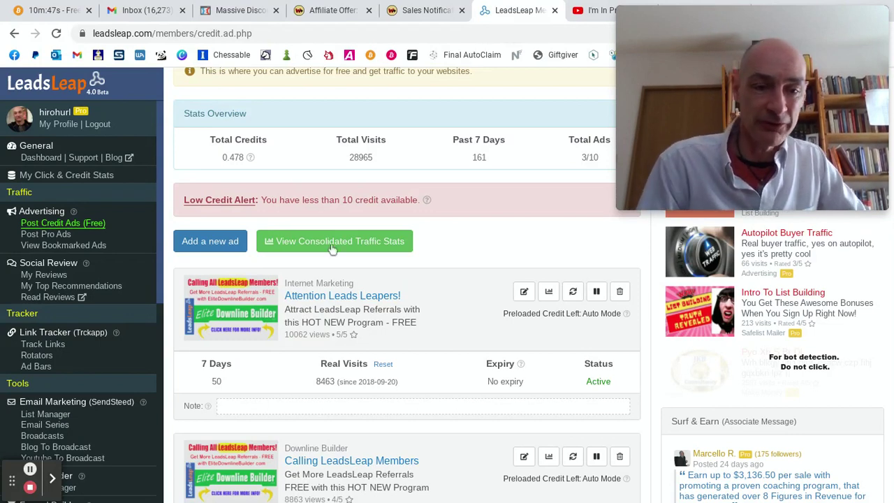
{"action": "left_click", "coordinate": [210, 241]}
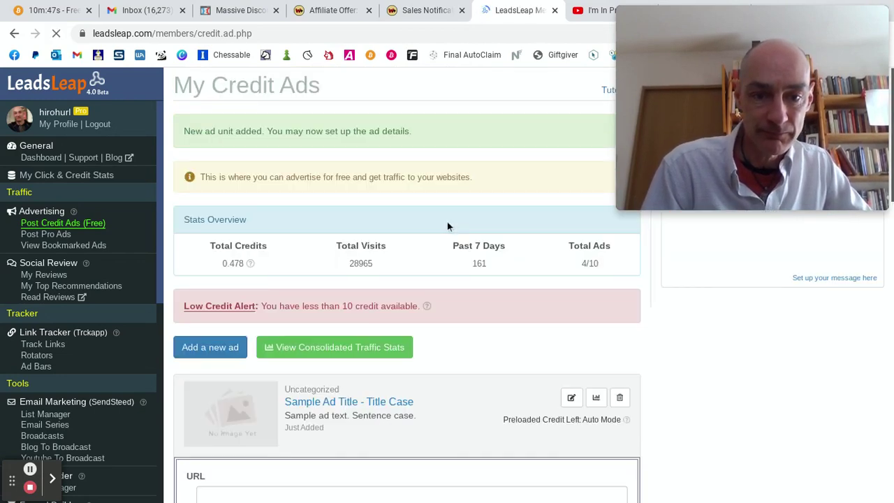
{"action": "scroll", "coordinate": [449, 227], "scroll_direction": "down", "scroll_amount": 4}
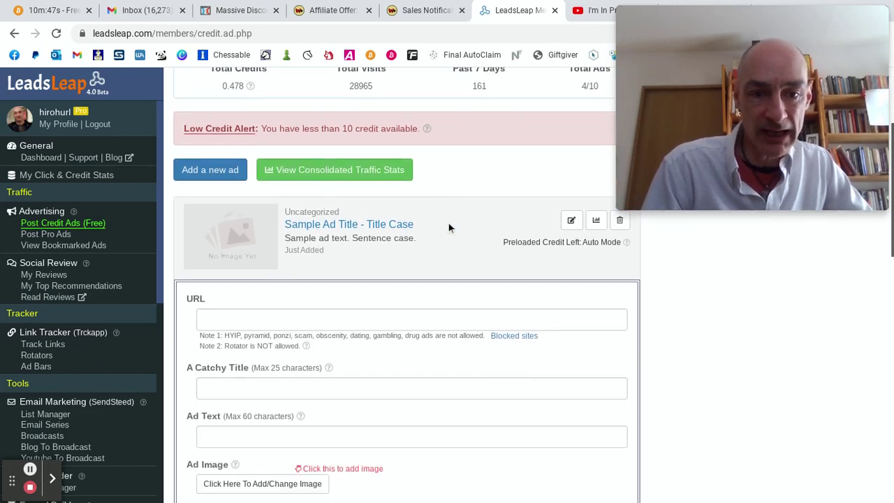
{"action": "scroll", "coordinate": [449, 223], "scroll_direction": "down", "scroll_amount": 2}
{"action": "scroll", "coordinate": [448, 222], "scroll_direction": "up", "scroll_amount": 1}
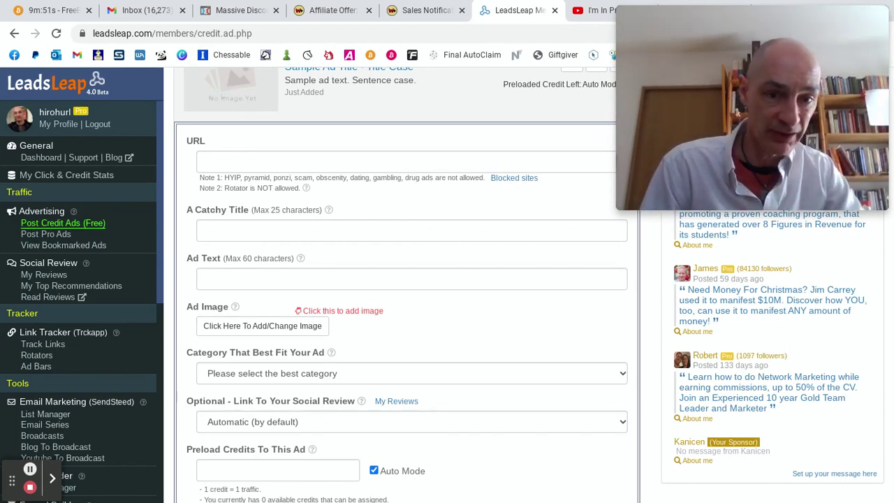
Open the personal blog's post about The Click Engine traffic service and copy its web address for the ad
{"action": "left_click", "coordinate": [228, 165]}
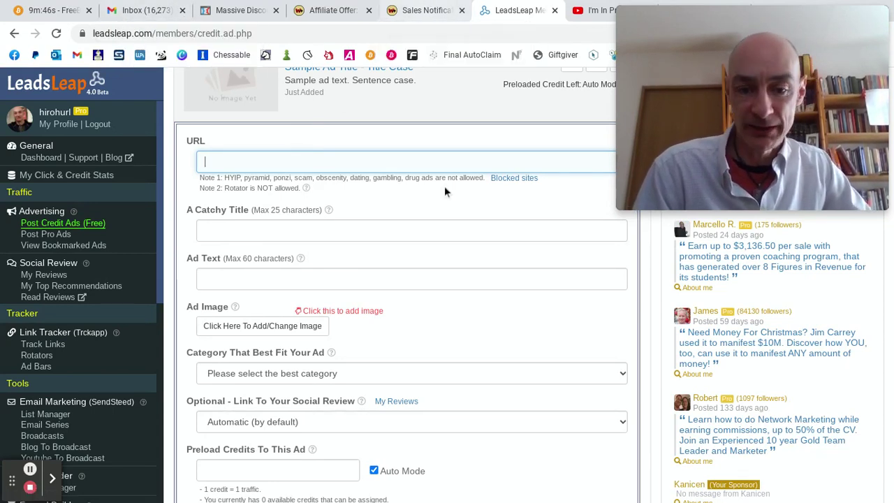
{"action": "left_click", "coordinate": [424, 11]}
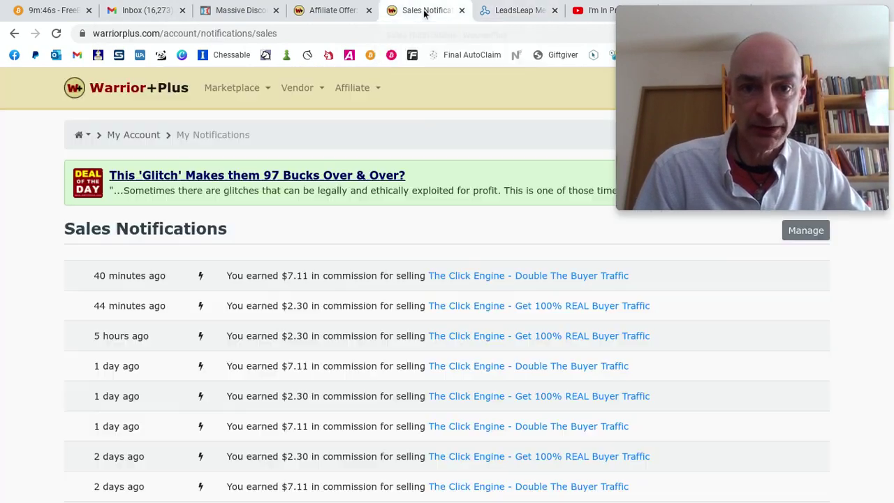
{"action": "left_click", "coordinate": [336, 11]}
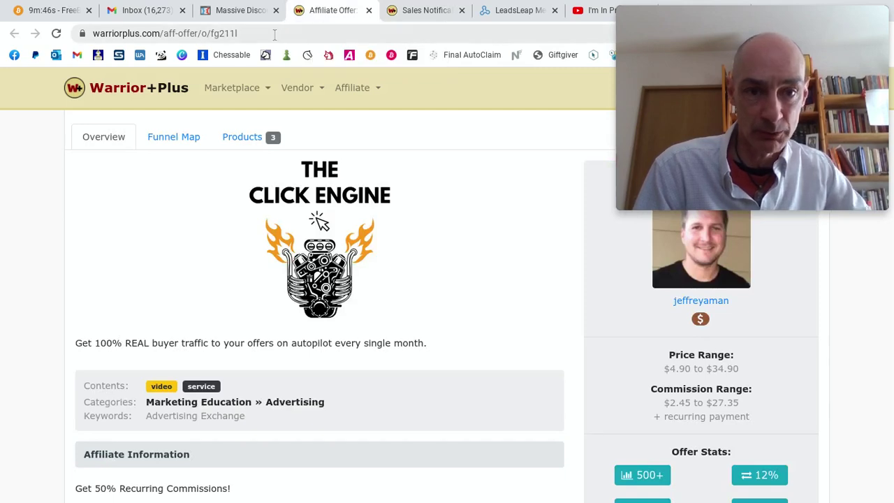
{"action": "left_click", "coordinate": [275, 35]}
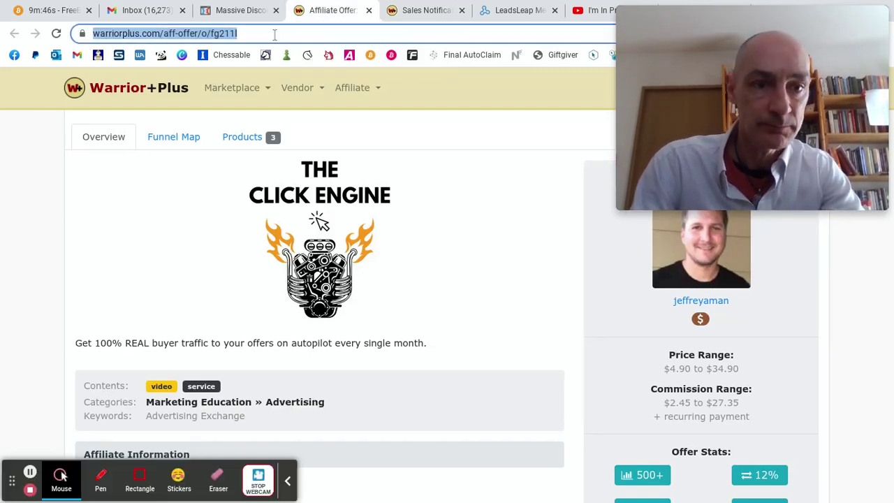
{"action": "type", "text": "david"}
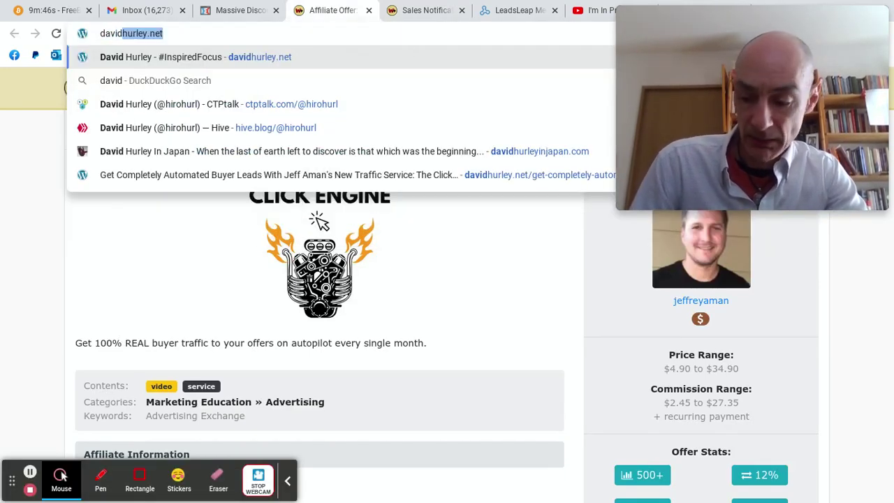
{"action": "key", "text": "Right"}
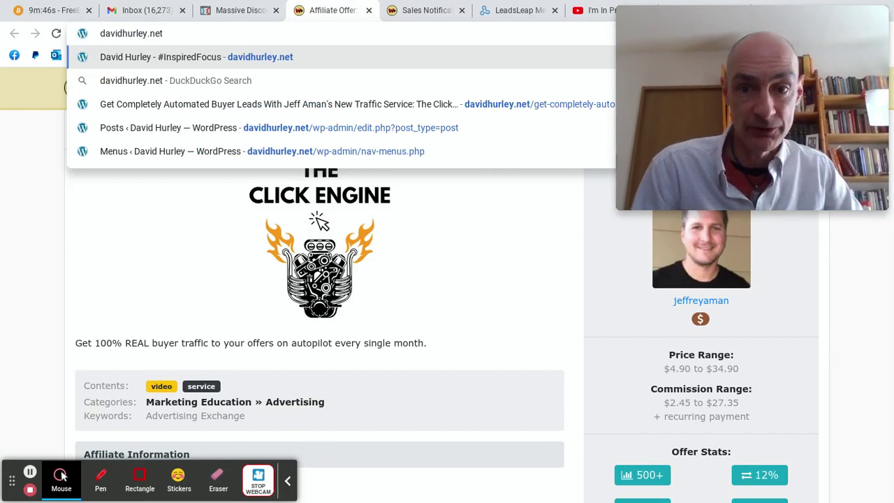
{"action": "left_click", "coordinate": [472, 103]}
{"action": "left_click", "coordinate": [441, 35]}
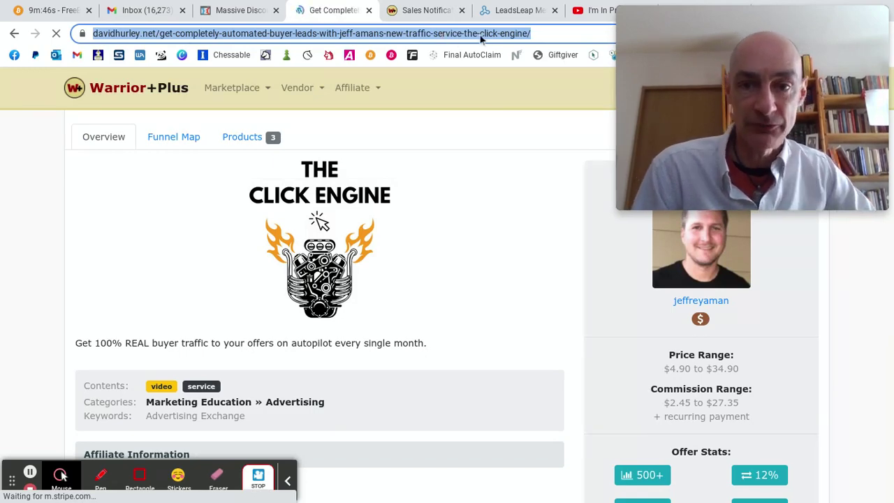
Examine the list of The Click Engine commissions on the Warrior+Plus sales notifications page
{"action": "left_click", "coordinate": [431, 9]}
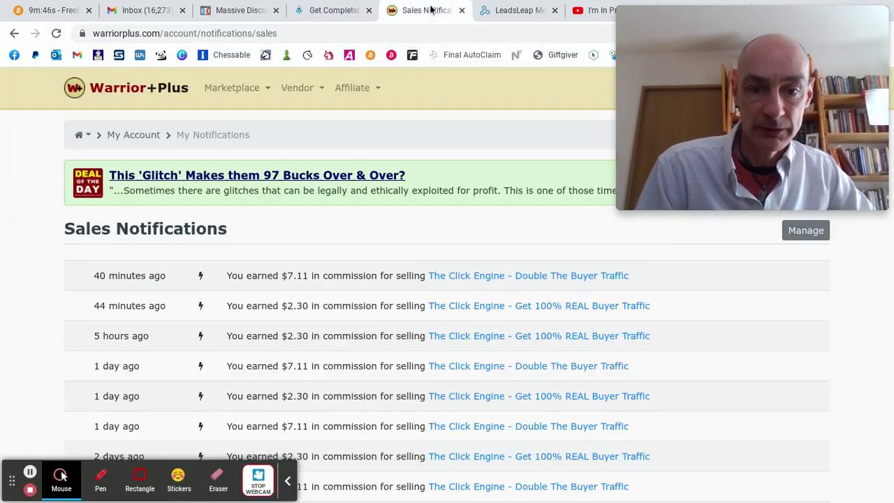
{"action": "scroll", "coordinate": [408, 198], "scroll_direction": "down", "scroll_amount": 3}
{"action": "scroll", "coordinate": [407, 197], "scroll_direction": "down", "scroll_amount": 6}
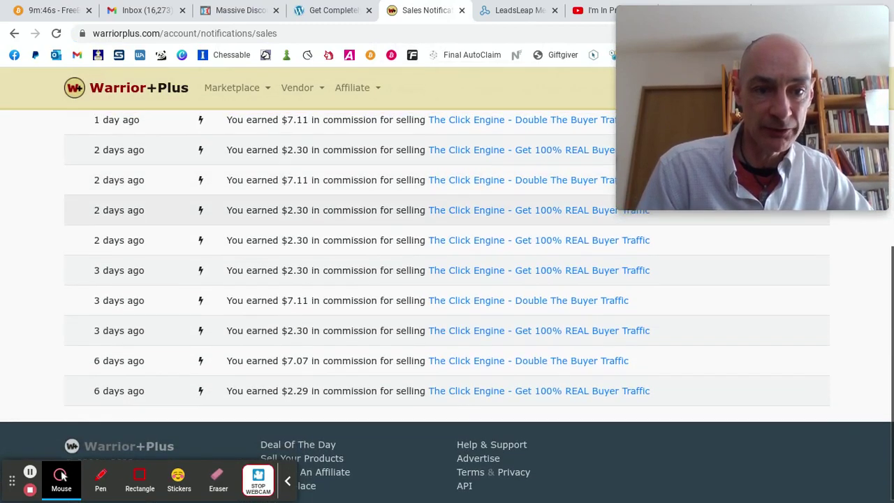
{"action": "scroll", "coordinate": [447, 293], "scroll_direction": "up", "scroll_amount": 5}
{"action": "scroll", "coordinate": [447, 307], "scroll_direction": "up", "scroll_amount": 2}
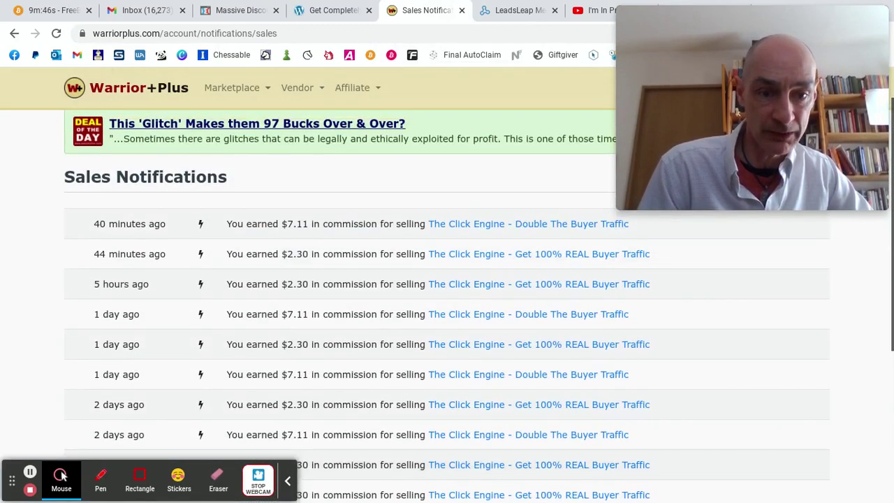
{"action": "scroll", "coordinate": [447, 307], "scroll_direction": "up", "scroll_amount": 2}
{"action": "scroll", "coordinate": [447, 308], "scroll_direction": "down", "scroll_amount": 6}
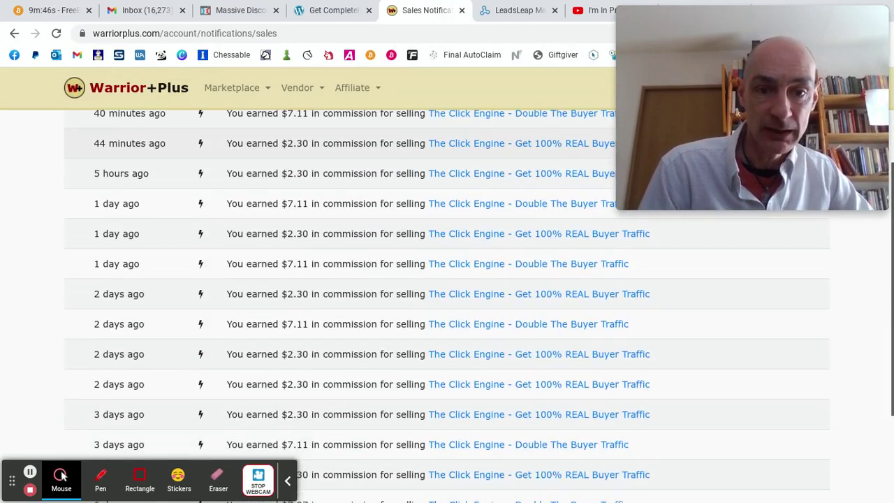
{"action": "scroll", "coordinate": [387, 209], "scroll_direction": "down", "scroll_amount": 2}
{"action": "scroll", "coordinate": [387, 110], "scroll_direction": "up", "scroll_amount": 5}
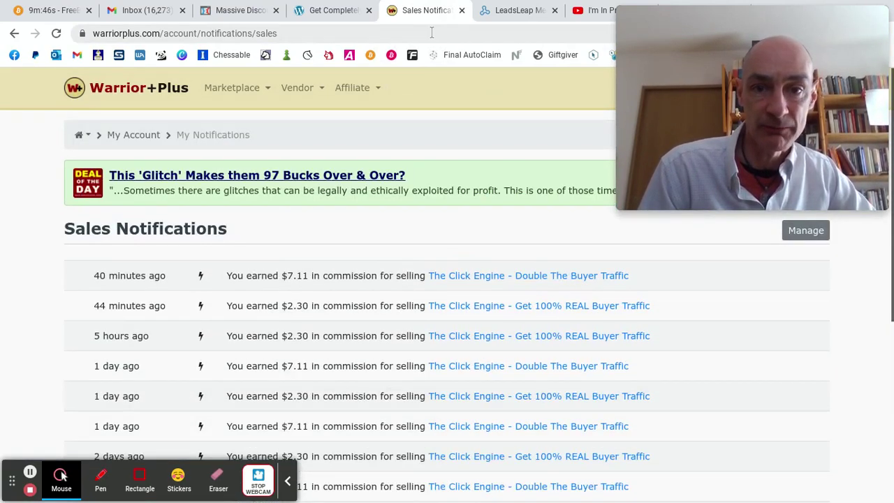
Return to the LeadsLeap ad form and paste the copied blog post address as the new ad's URL
{"action": "left_click", "coordinate": [334, 9]}
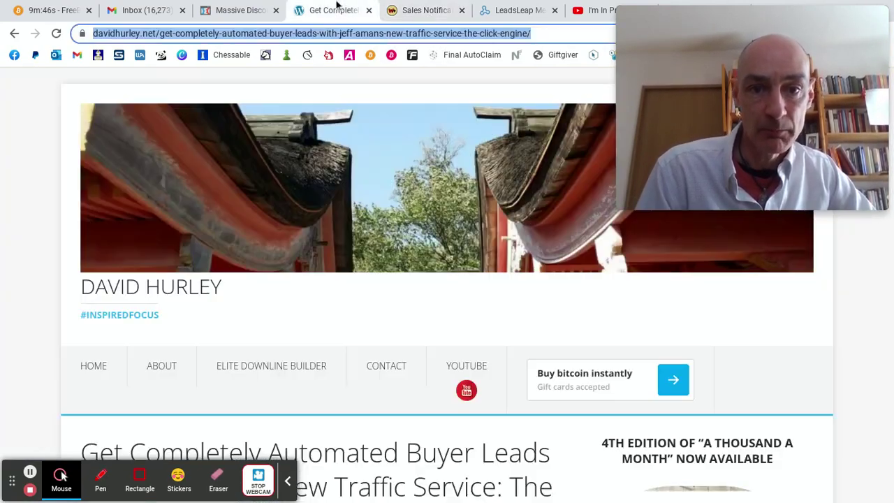
{"action": "left_click", "coordinate": [243, 9]}
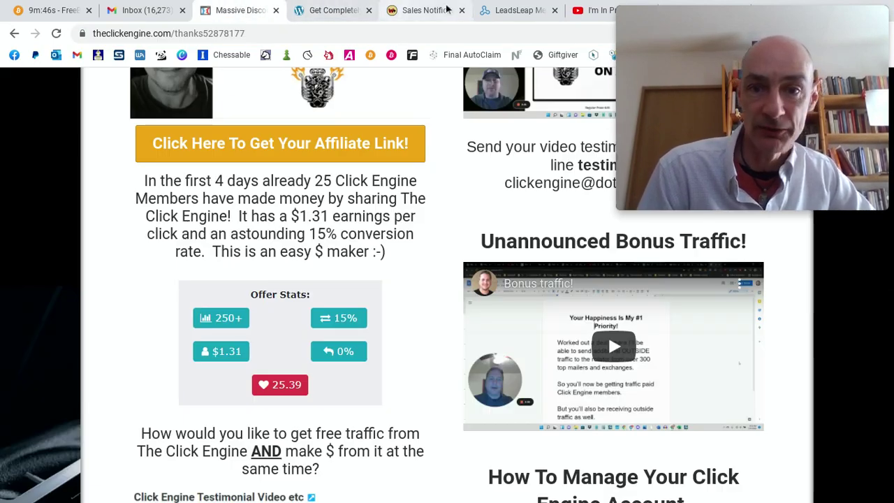
{"action": "left_click", "coordinate": [513, 9]}
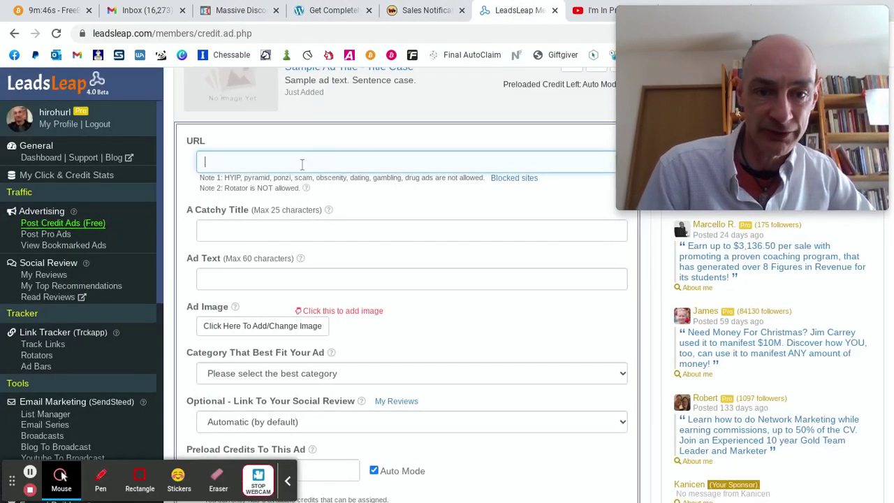
{"action": "key", "text": "ctrl+v"}
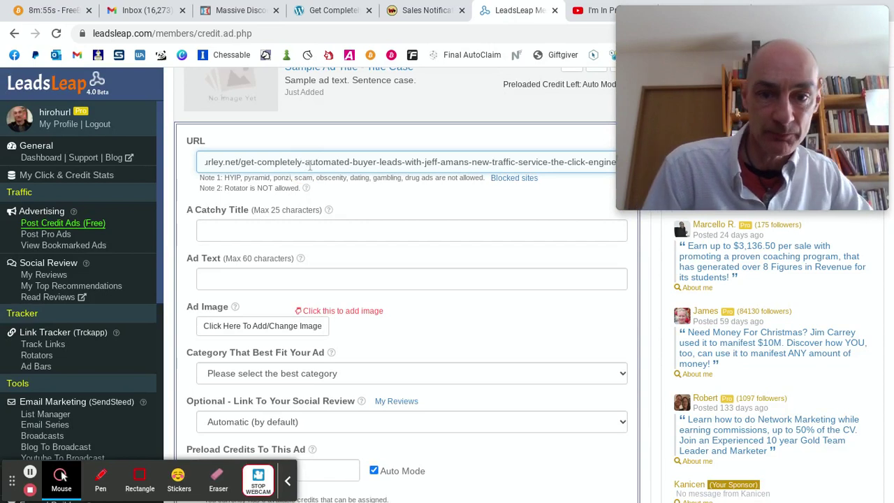
{"action": "key", "text": "Home"}
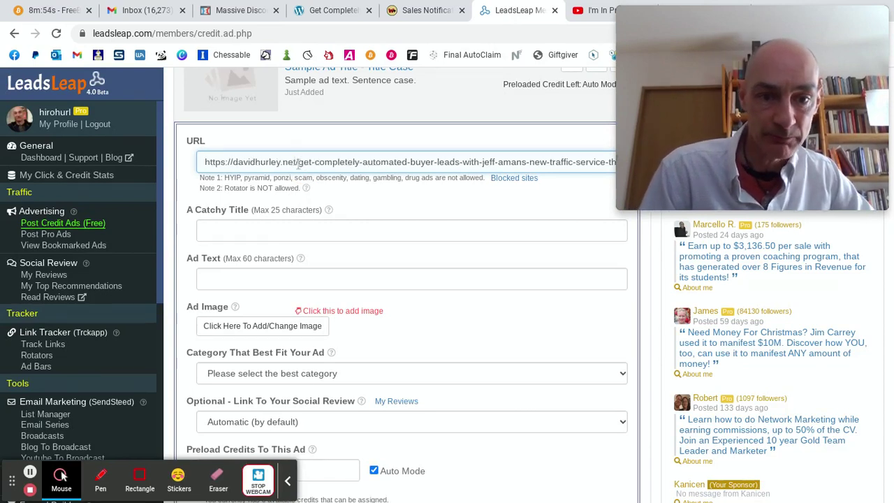
Look through The Click Engine members' page and the Warrior+Plus sales notifications for wording to use in the ad title
{"action": "left_click", "coordinate": [295, 234]}
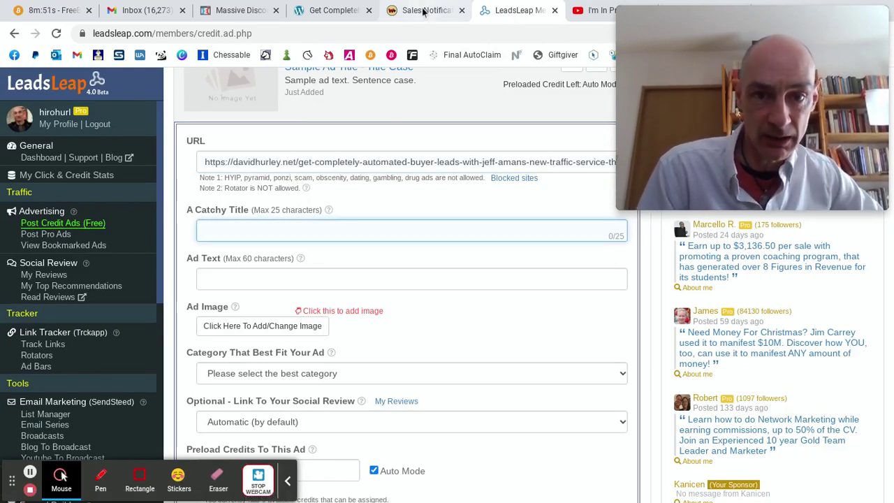
{"action": "left_click", "coordinate": [241, 10]}
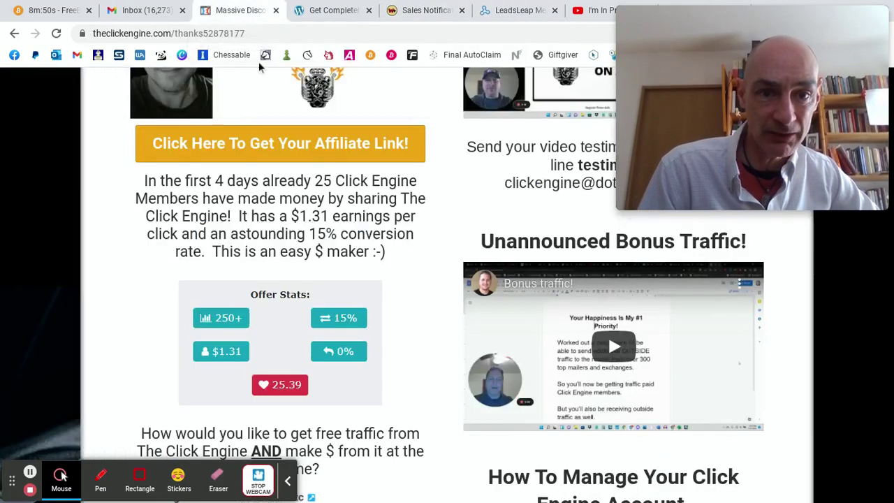
{"action": "scroll", "coordinate": [269, 154], "scroll_direction": "up", "scroll_amount": 5}
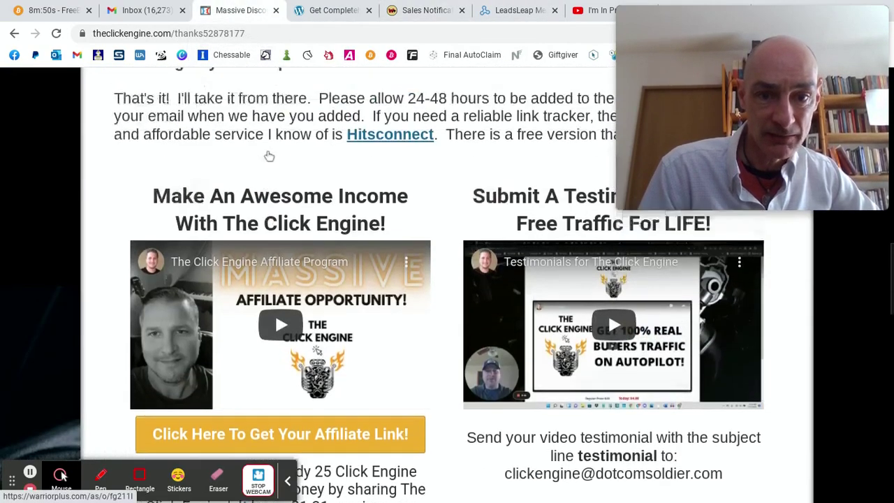
{"action": "scroll", "coordinate": [269, 156], "scroll_direction": "up", "scroll_amount": 9}
{"action": "scroll", "coordinate": [269, 155], "scroll_direction": "down", "scroll_amount": 5}
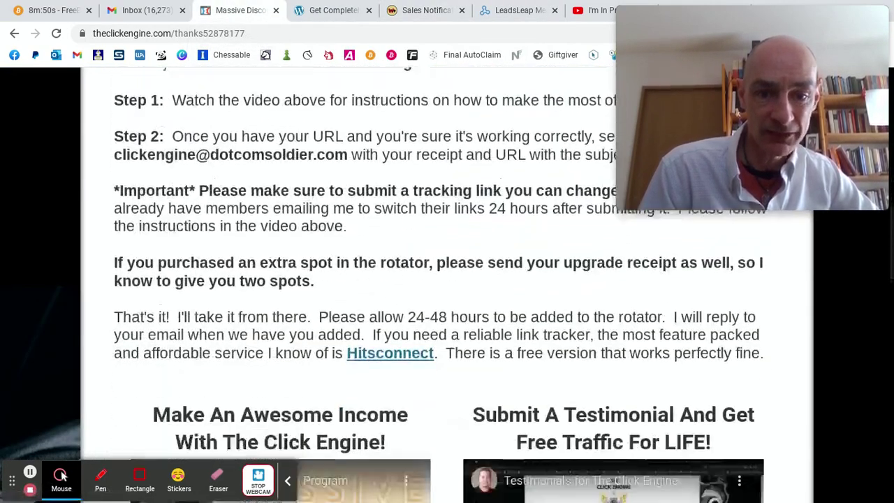
{"action": "scroll", "coordinate": [312, 68], "scroll_direction": "down", "scroll_amount": 10}
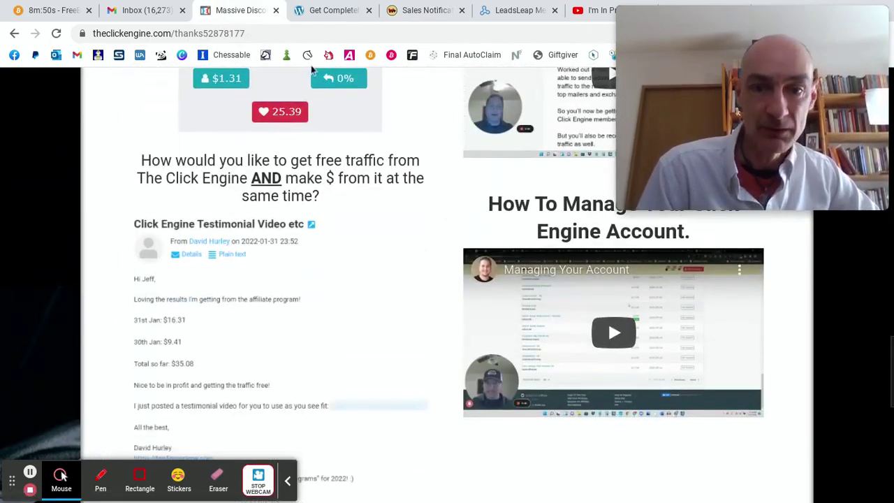
{"action": "left_click", "coordinate": [419, 11]}
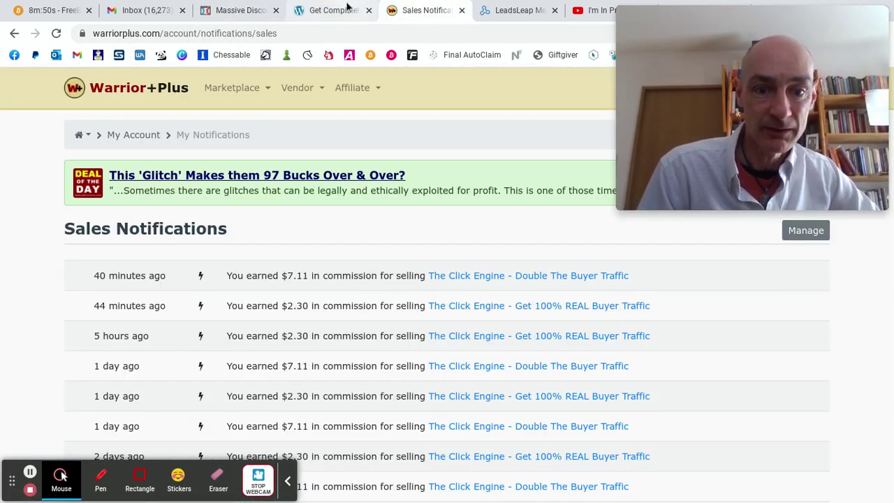
{"action": "left_click", "coordinate": [342, 8]}
{"action": "left_click", "coordinate": [408, 12]}
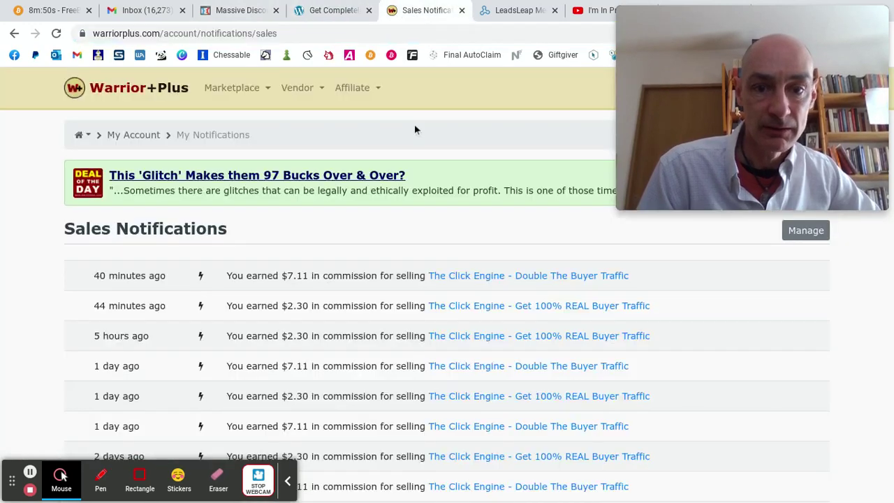
Go back to the Warrior+Plus affiliate offer page and copy the sentence "Get 100% REAL buyer traffic to your offers on autopilot every single month."
{"action": "left_click", "coordinate": [328, 7]}
{"action": "left_click", "coordinate": [14, 34]}
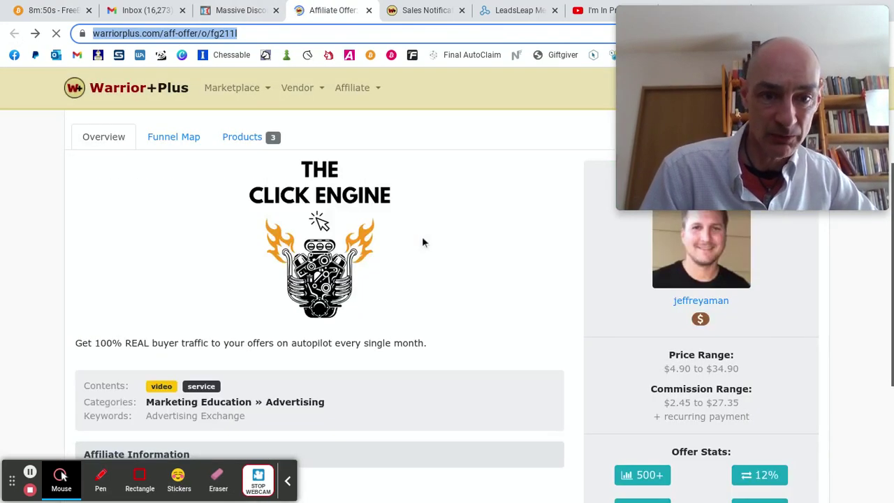
{"action": "scroll", "coordinate": [422, 236], "scroll_direction": "down", "scroll_amount": 1}
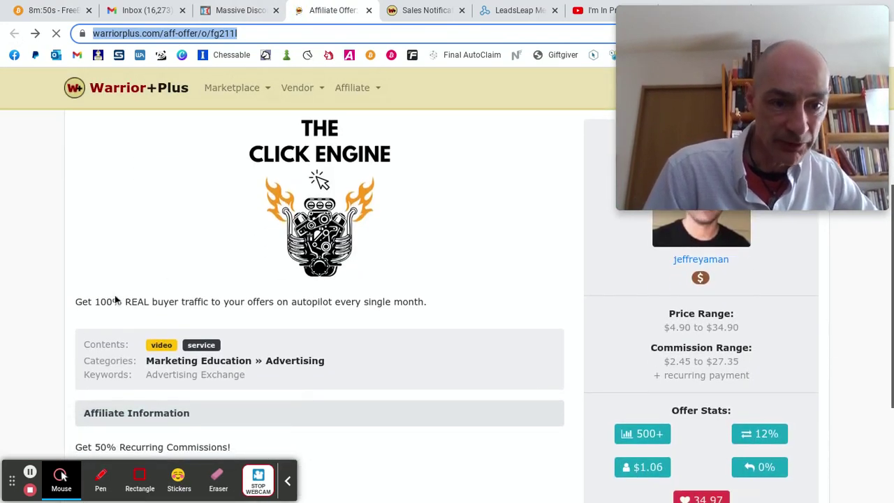
{"action": "left_click", "coordinate": [75, 303]}
{"action": "left_click_drag", "start_coordinate": [77, 303], "coordinate": [371, 302]}
{"action": "triple_click", "coordinate": [432, 299]}
{"action": "key", "text": "ctrl+c"}
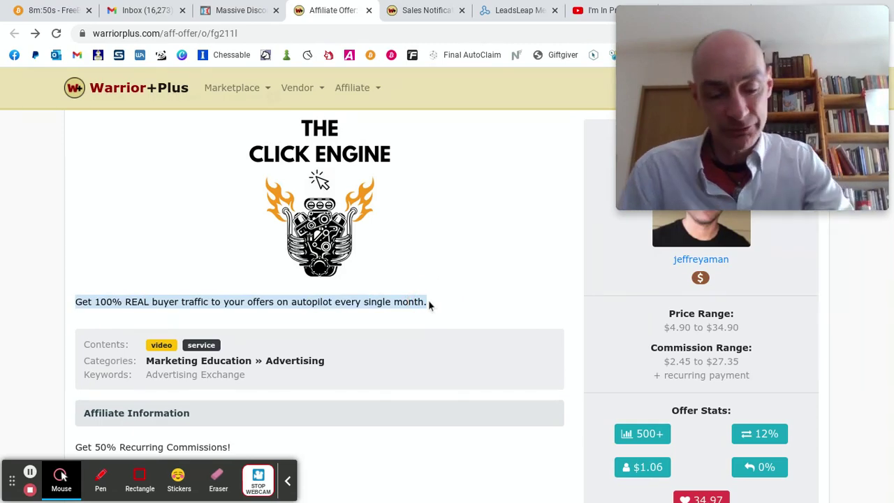
Paste the sentence as the LeadsLeap ad's title, then cut its ending "to your offers on autopilot every single month." for reuse
{"action": "left_click", "coordinate": [229, 13]}
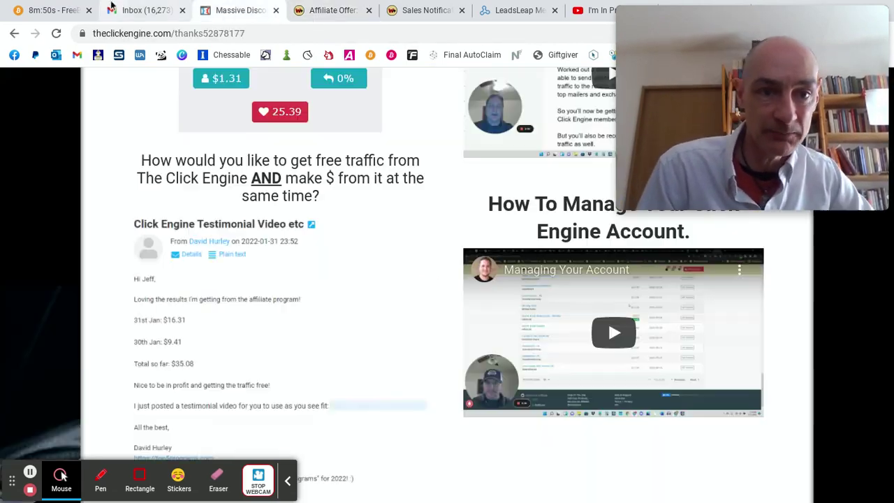
{"action": "left_click", "coordinate": [517, 11]}
{"action": "left_click", "coordinate": [314, 235]}
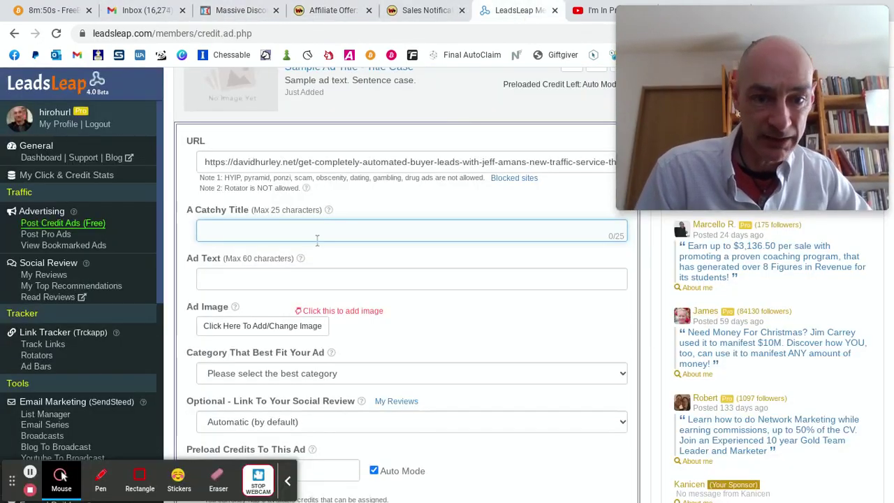
{"action": "key", "text": "ctrl+v"}
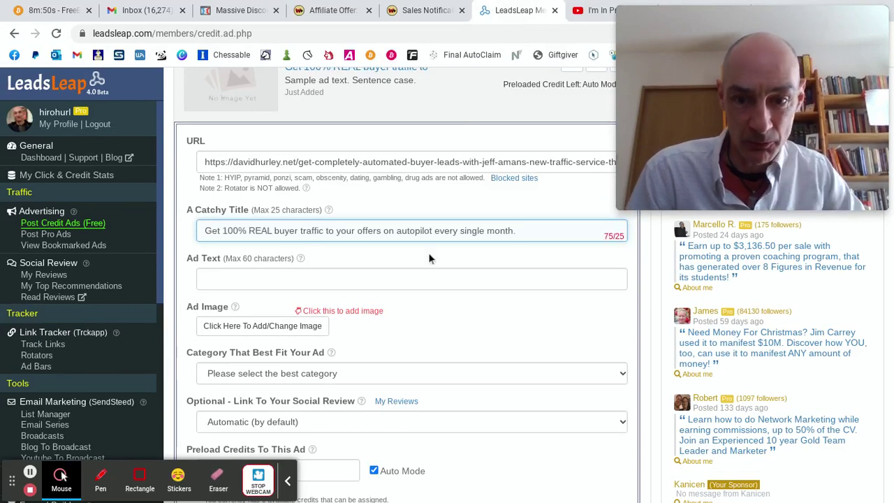
{"action": "left_click", "coordinate": [323, 232]}
{"action": "left_click_drag", "start_coordinate": [323, 231], "coordinate": [515, 231]}
{"action": "key", "text": "ctrl+c"}
{"action": "key", "text": "BackSpace"}
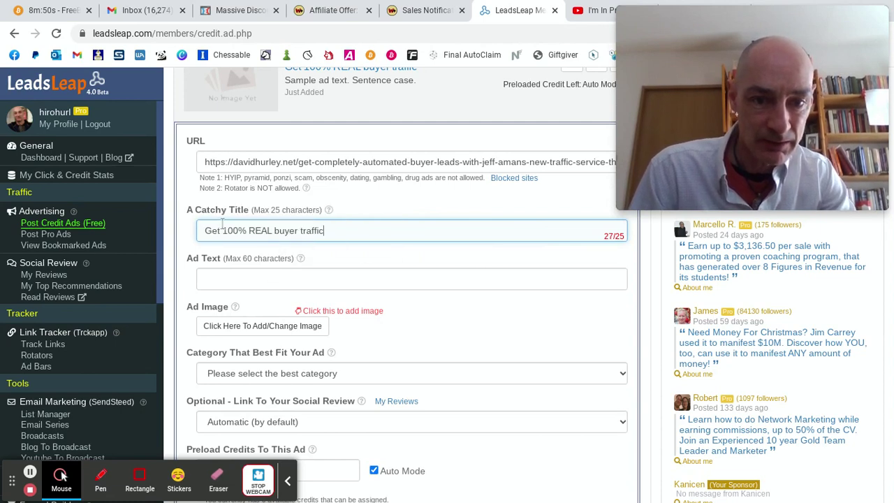
Remove "100%" from the ad title, leaving "Get REAL buyer traffic"
{"action": "triple_click", "coordinate": [234, 233]}
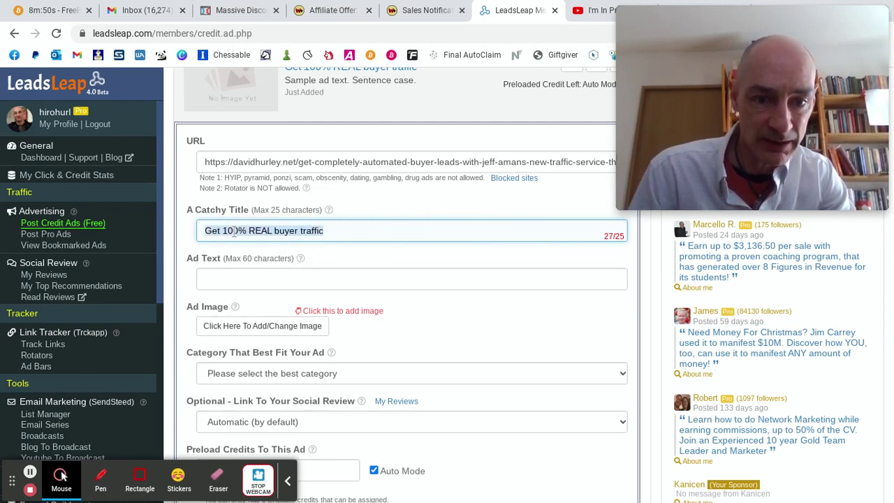
{"action": "left_click", "coordinate": [234, 233]}
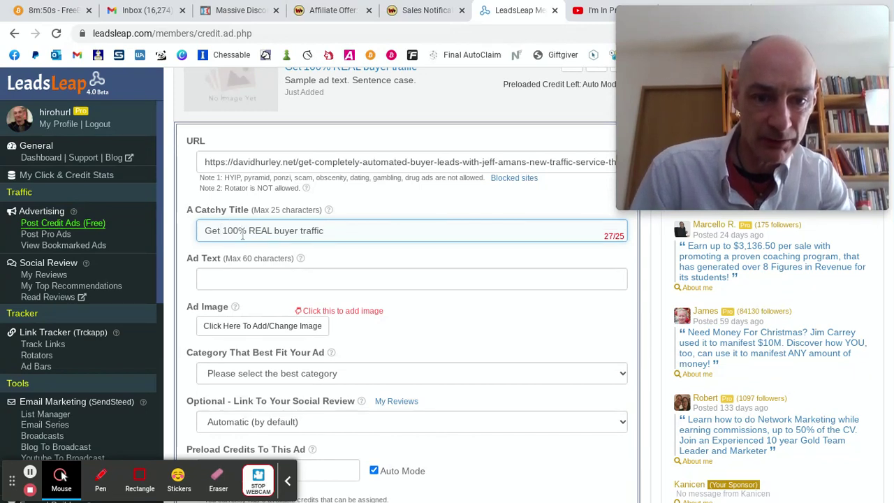
{"action": "left_click_drag", "start_coordinate": [246, 231], "coordinate": [222, 236]}
{"action": "key", "text": "BackSpace"}
{"action": "key", "text": "BackSpace"}
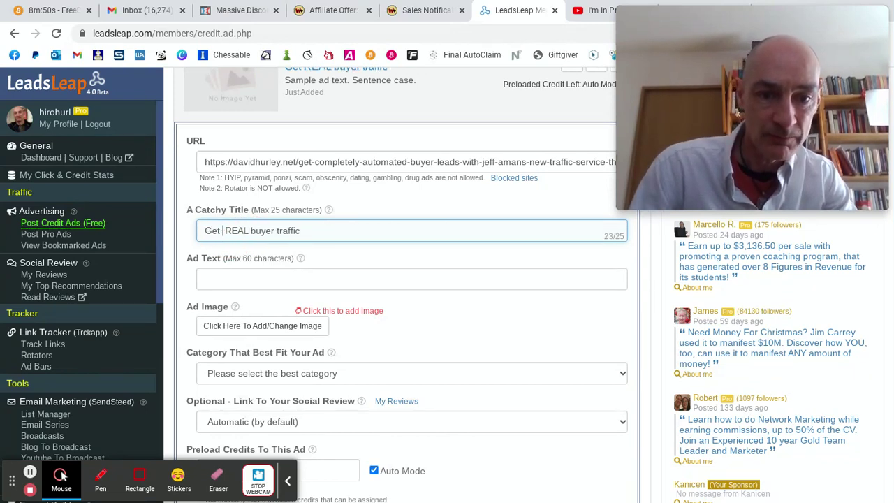
Paste the cut ending as the ad text and edit it to "to your offers on 100% autopilot every single month" without the final period
{"action": "left_click", "coordinate": [265, 279]}
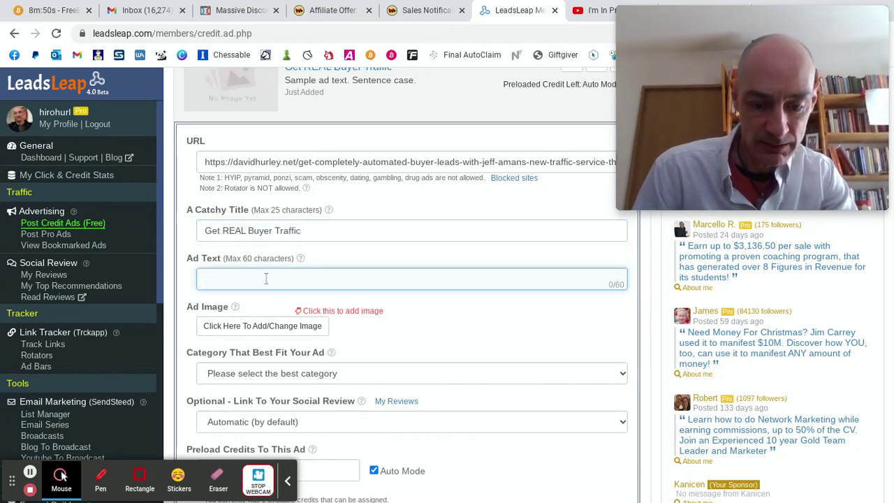
{"action": "key", "text": "ctrl+v"}
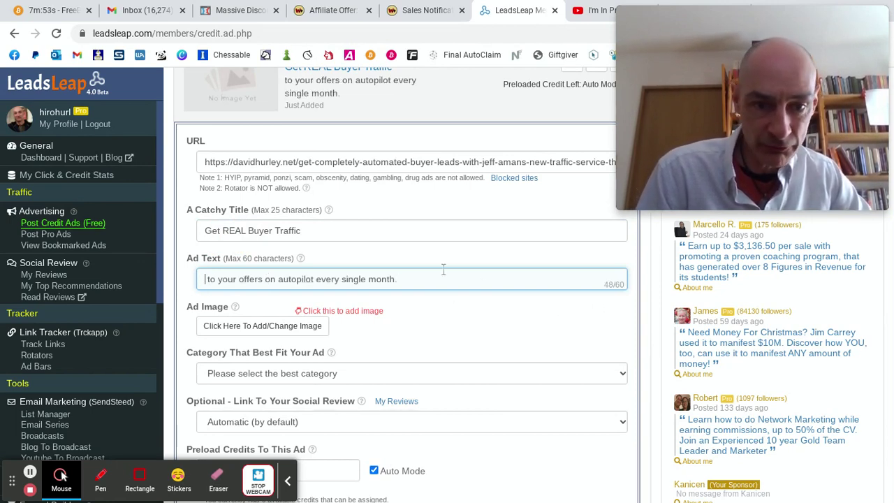
{"action": "key", "text": "Delete"}
{"action": "key", "text": "Delete"}
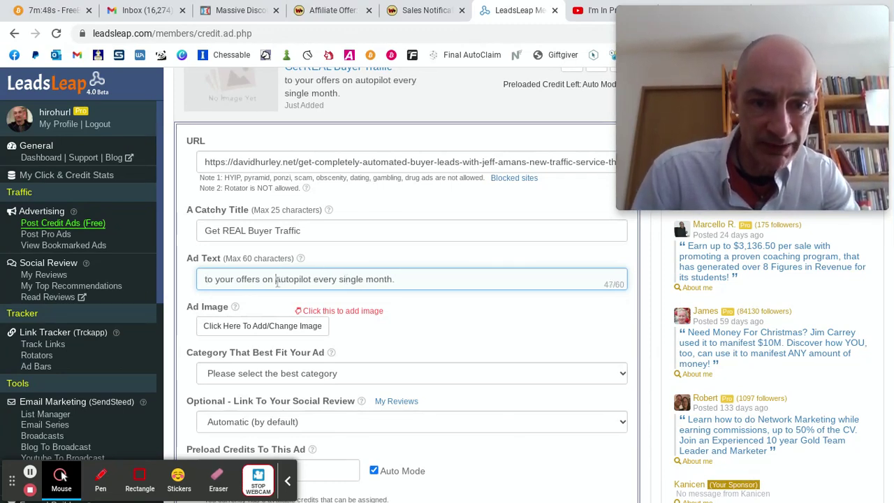
{"action": "type", "text": "100%"}
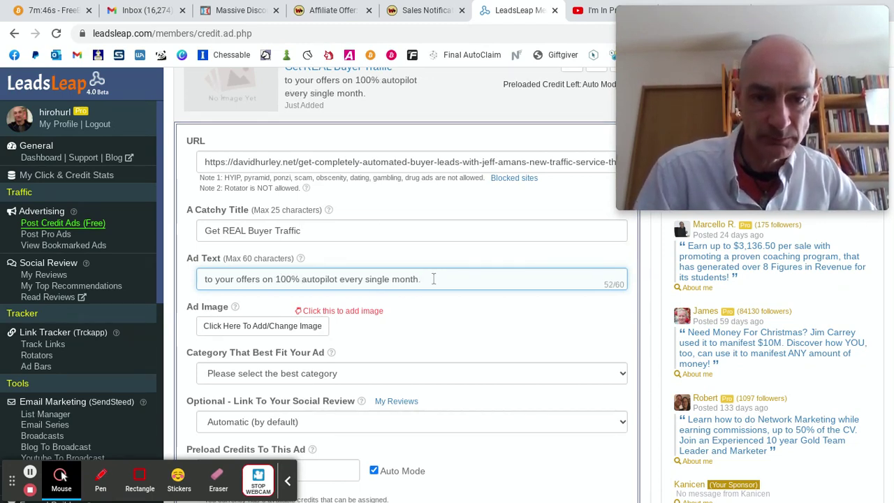
{"action": "key", "text": "BackSpace"}
Take a partial screenshot of The Click Engine logo on the Warrior+Plus affiliate offer page for the ad image
{"action": "scroll", "coordinate": [458, 309], "scroll_direction": "down", "scroll_amount": 2}
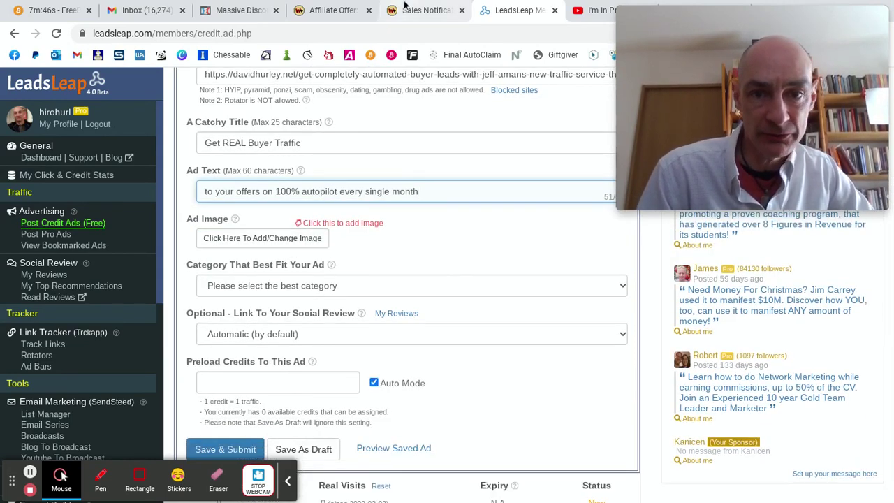
{"action": "left_click", "coordinate": [245, 11]}
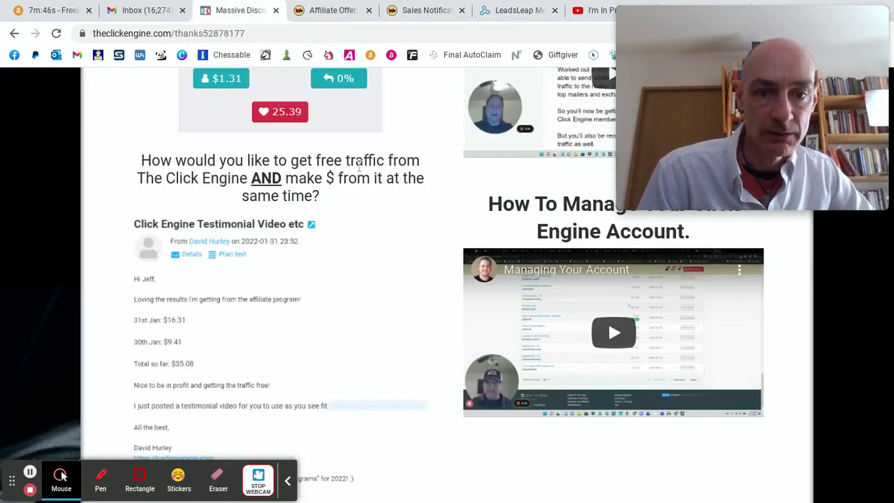
{"action": "left_click", "coordinate": [336, 9]}
{"action": "left_click", "coordinate": [529, 187]}
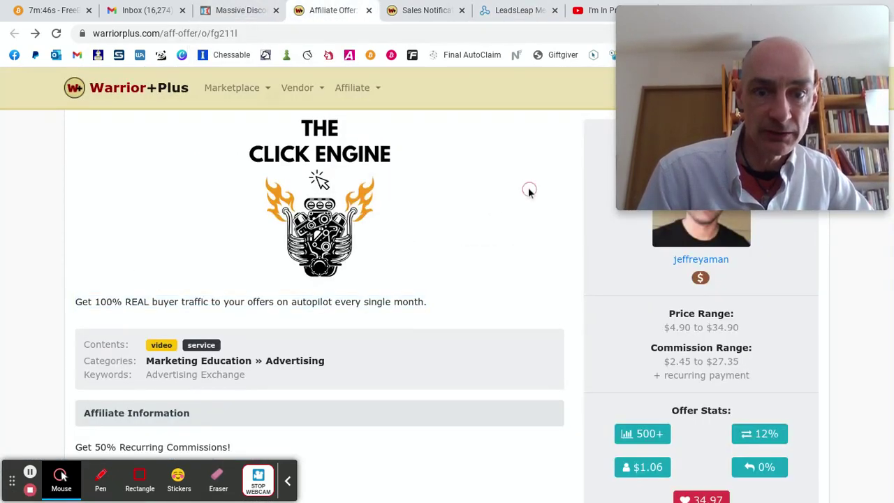
{"action": "scroll", "coordinate": [526, 197], "scroll_direction": "up", "scroll_amount": 1}
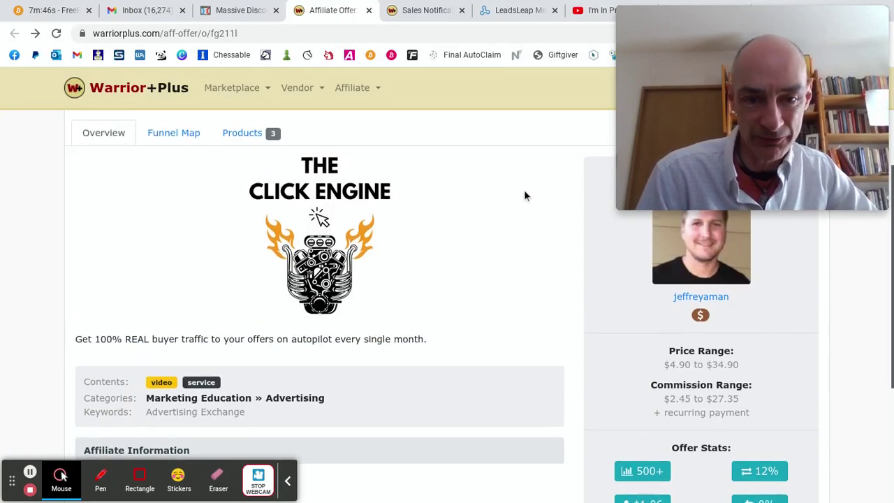
{"action": "key", "text": "ctrl+shift+F5"}
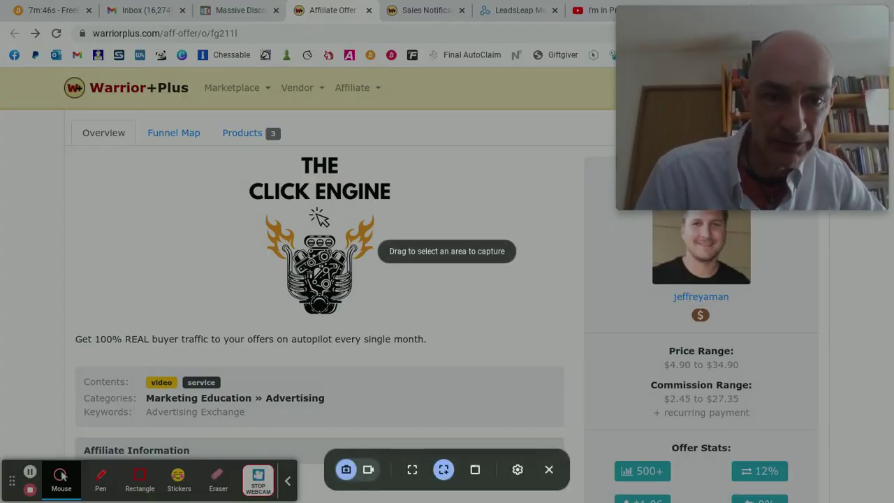
{"action": "left_click_drag", "start_coordinate": [200, 145], "coordinate": [445, 332]}
{"action": "left_click_drag", "start_coordinate": [321, 146], "coordinate": [321, 149]}
{"action": "left_click", "coordinate": [328, 239]}
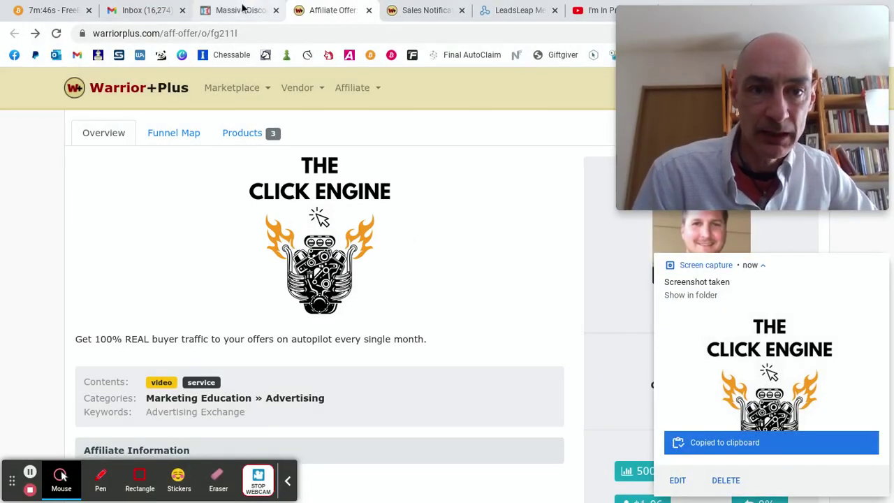
Return to the LeadsLeap ad form and upload The Click Engine logo screenshot from Downloads as the ad image
{"action": "left_click", "coordinate": [510, 11]}
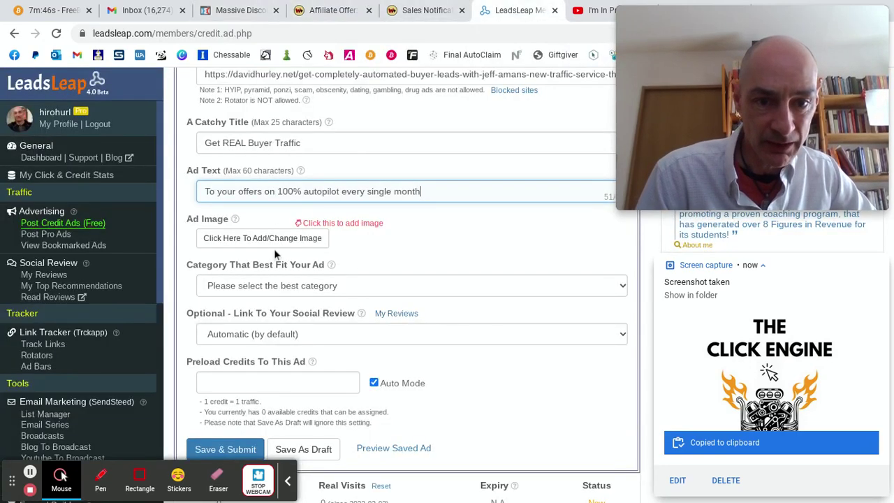
{"action": "scroll", "coordinate": [329, 210], "scroll_direction": "up", "scroll_amount": 1}
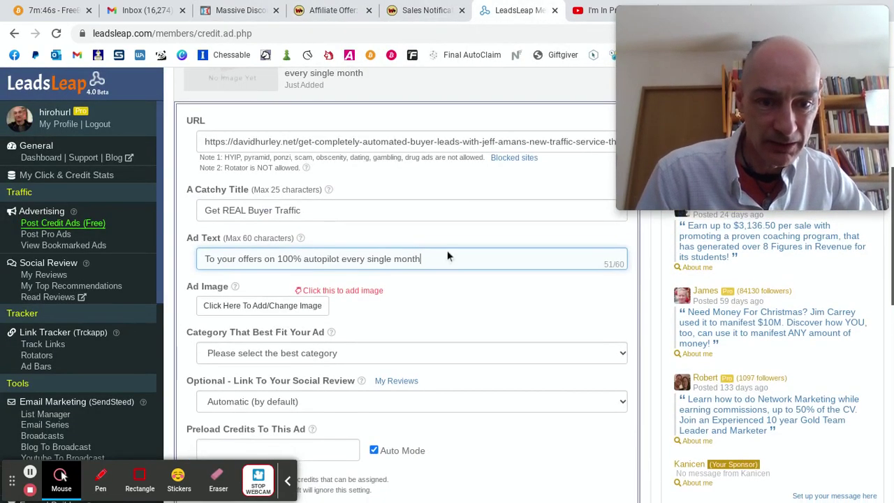
{"action": "scroll", "coordinate": [447, 257], "scroll_direction": "down", "scroll_amount": 1}
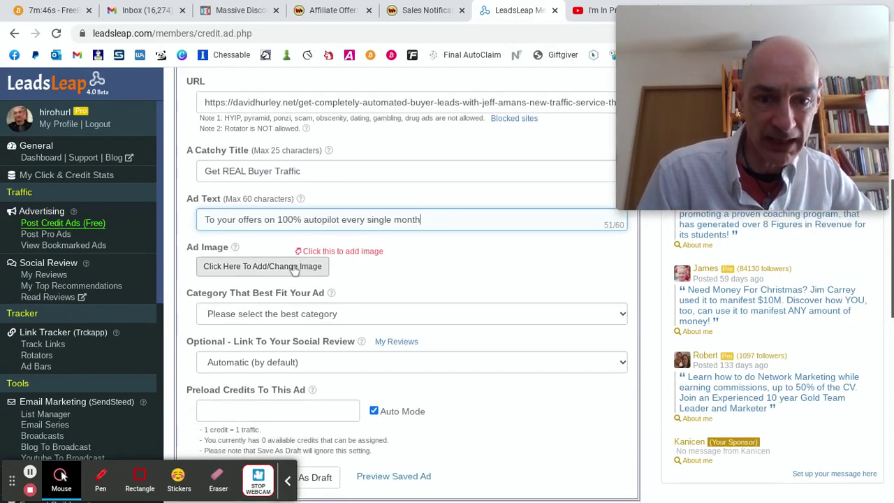
{"action": "left_click", "coordinate": [292, 268]}
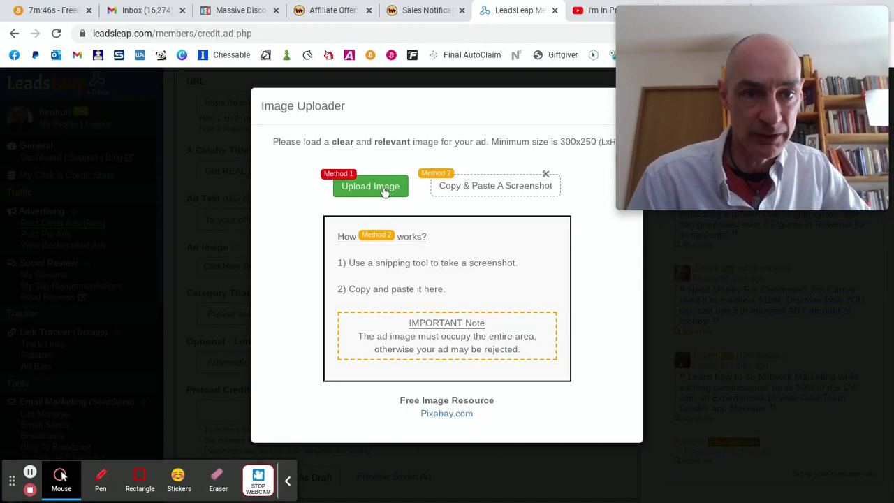
{"action": "left_click", "coordinate": [376, 189]}
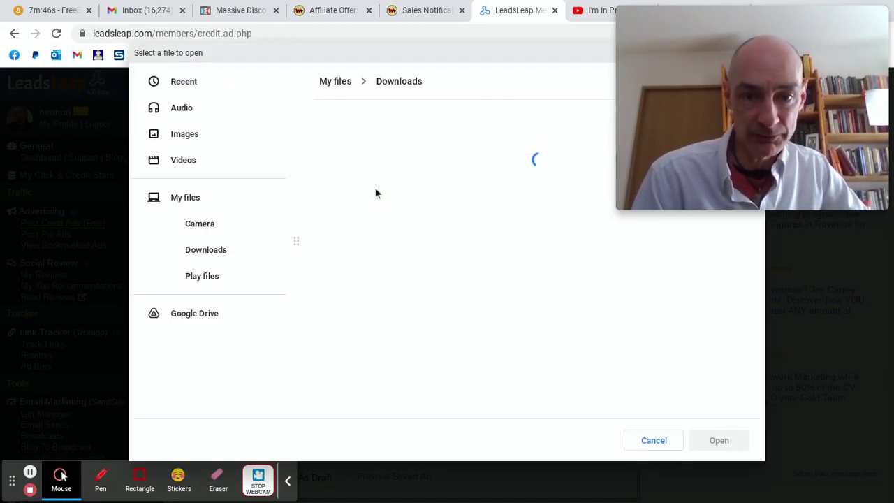
{"action": "left_click", "coordinate": [386, 202]}
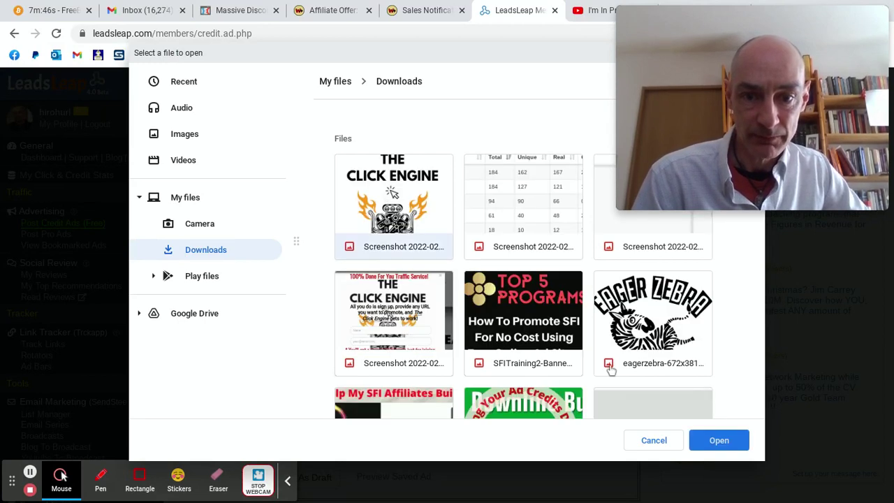
{"action": "left_click", "coordinate": [720, 441]}
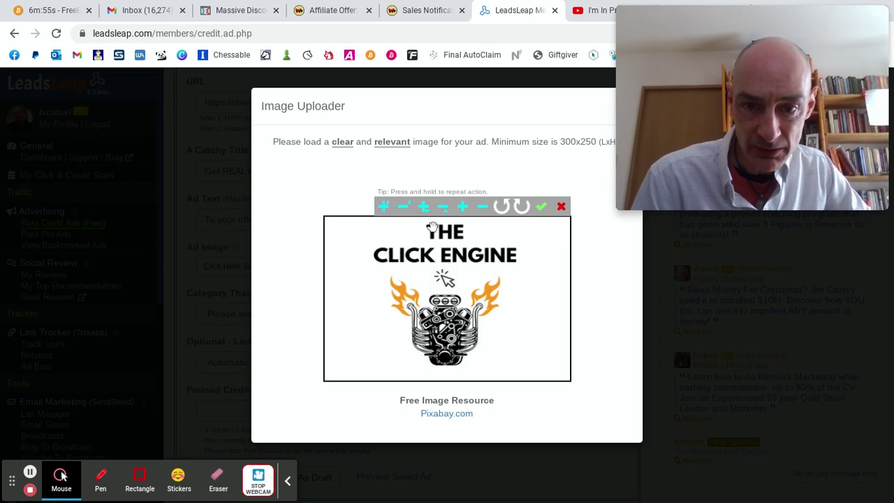
Stretch The Click Engine logo slightly in height within the image uploader frame and accept it as the ad image
{"action": "left_click", "coordinate": [424, 208]}
{"action": "left_click", "coordinate": [424, 208]}
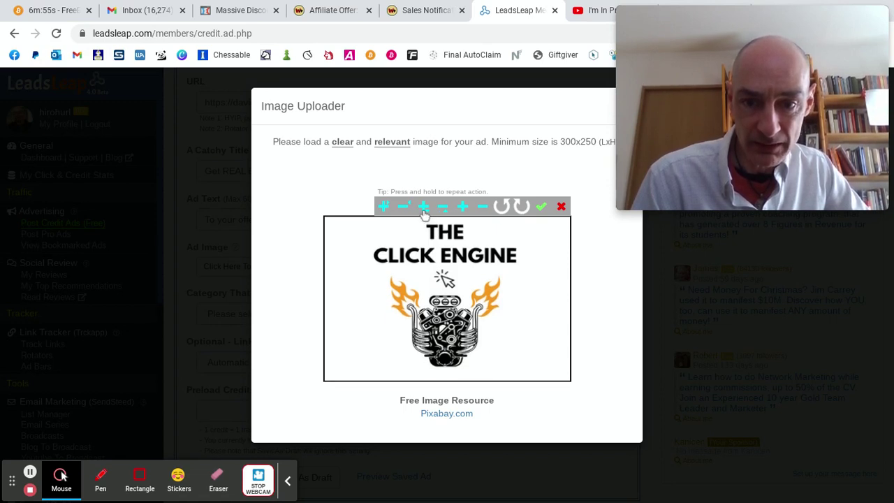
{"action": "left_click", "coordinate": [424, 208]}
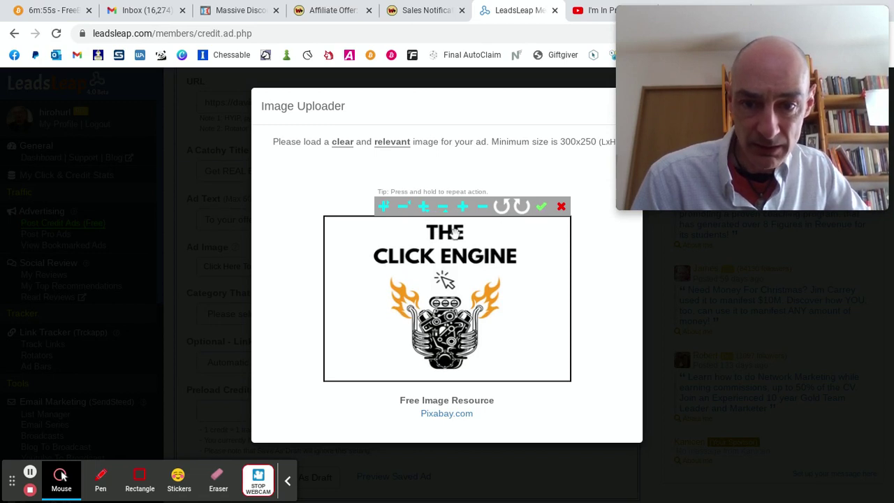
{"action": "left_click", "coordinate": [424, 207]}
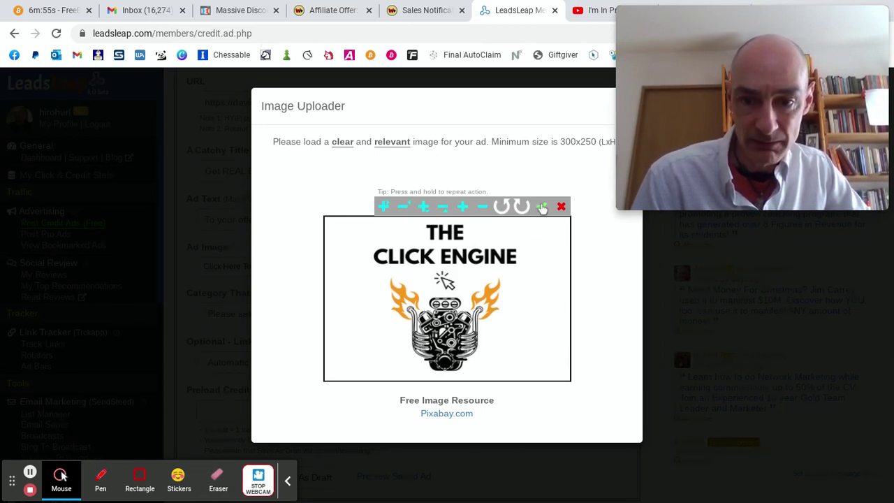
{"action": "left_click", "coordinate": [542, 207]}
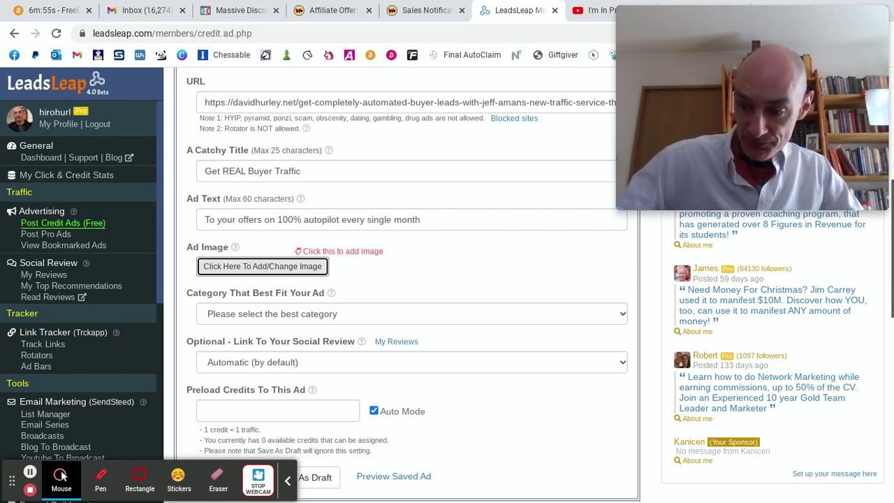
Set the category that best fits the ad to Traffic
{"action": "scroll", "coordinate": [458, 318], "scroll_direction": "down", "scroll_amount": 2}
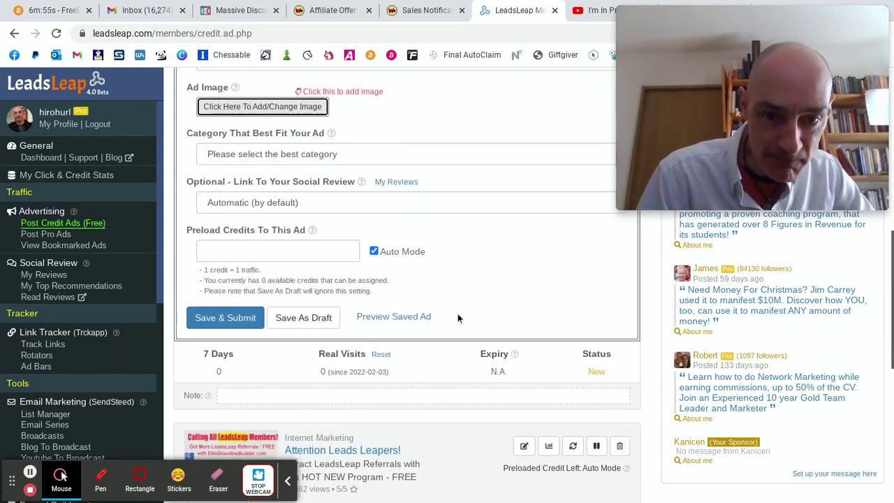
{"action": "scroll", "coordinate": [458, 317], "scroll_direction": "up", "scroll_amount": 1}
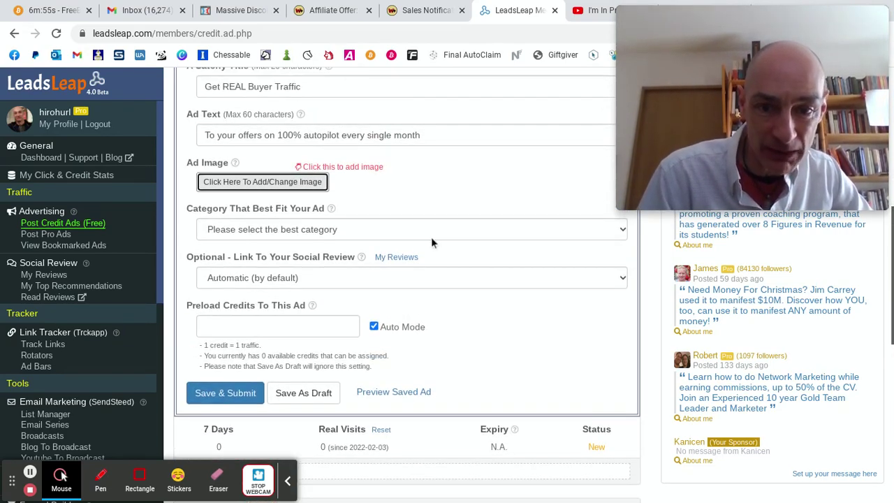
{"action": "left_click", "coordinate": [431, 237]}
{"action": "scroll", "coordinate": [401, 295], "scroll_direction": "down", "scroll_amount": 1}
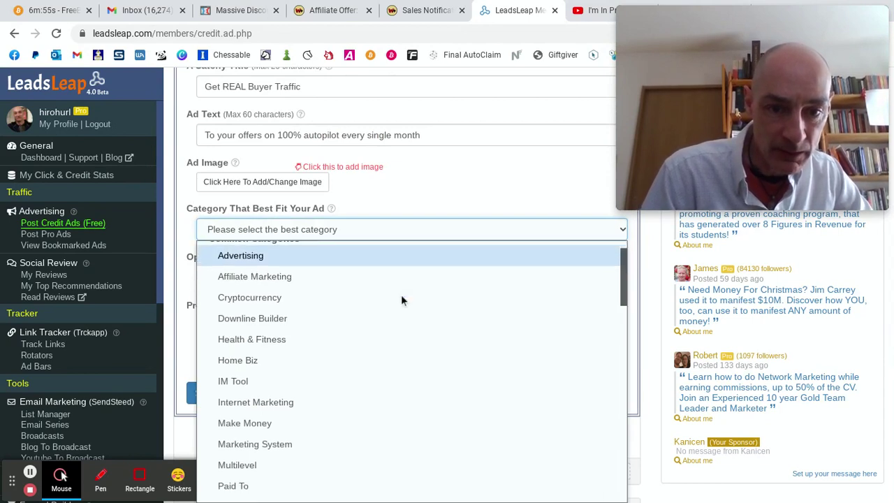
{"action": "scroll", "coordinate": [402, 297], "scroll_direction": "down", "scroll_amount": 2}
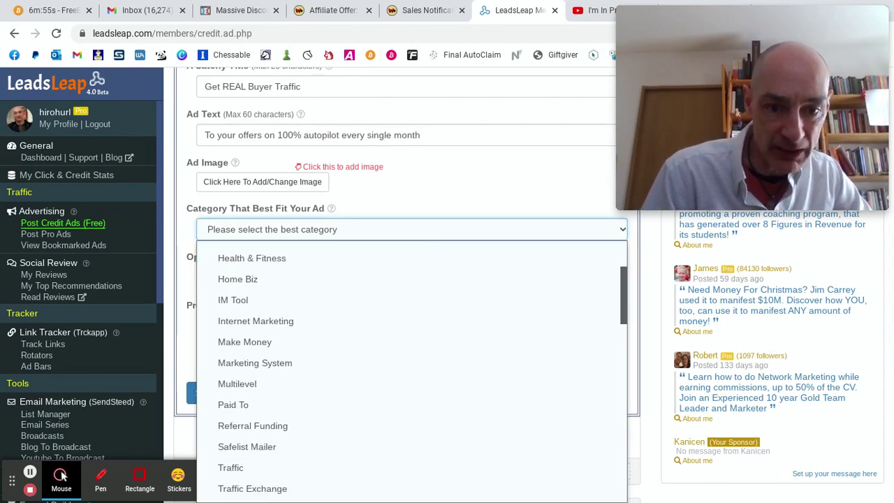
{"action": "scroll", "coordinate": [402, 297], "scroll_direction": "down", "scroll_amount": 1}
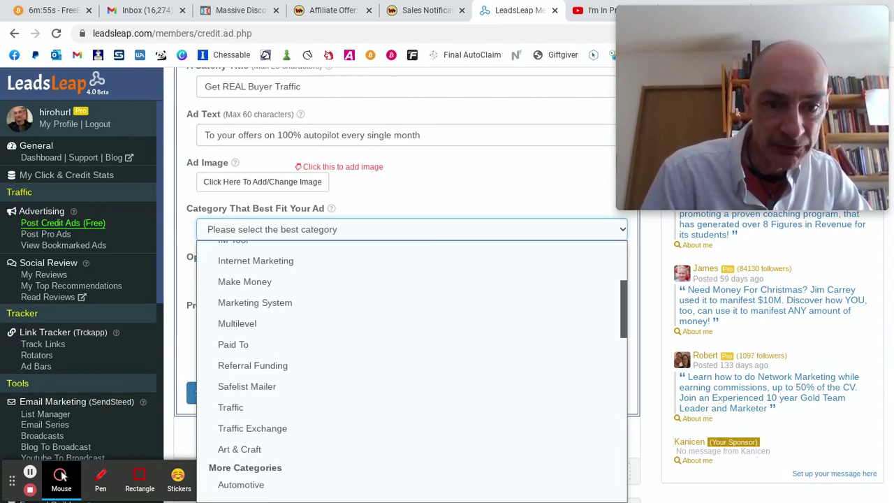
{"action": "scroll", "coordinate": [402, 298], "scroll_direction": "down", "scroll_amount": 3}
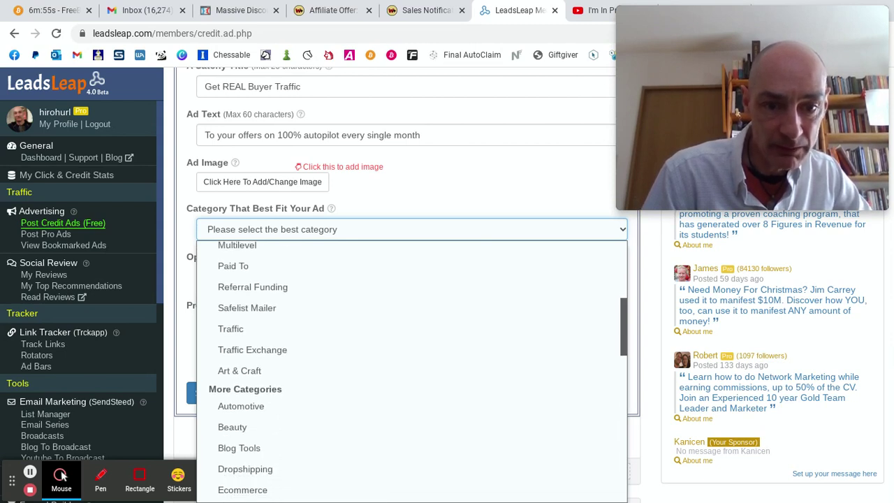
{"action": "scroll", "coordinate": [301, 284], "scroll_direction": "down", "scroll_amount": 1}
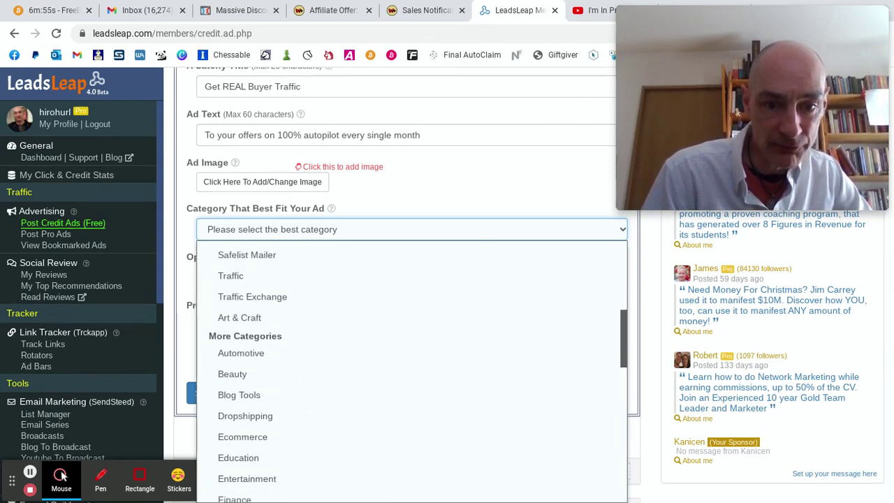
{"action": "left_click", "coordinate": [229, 275]}
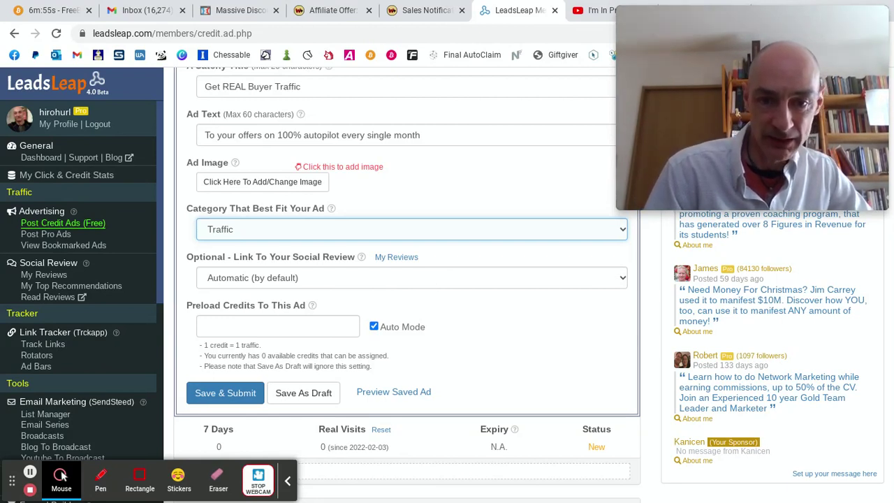
Link the ad to the theclickengine.com social review
{"action": "left_click", "coordinate": [435, 279]}
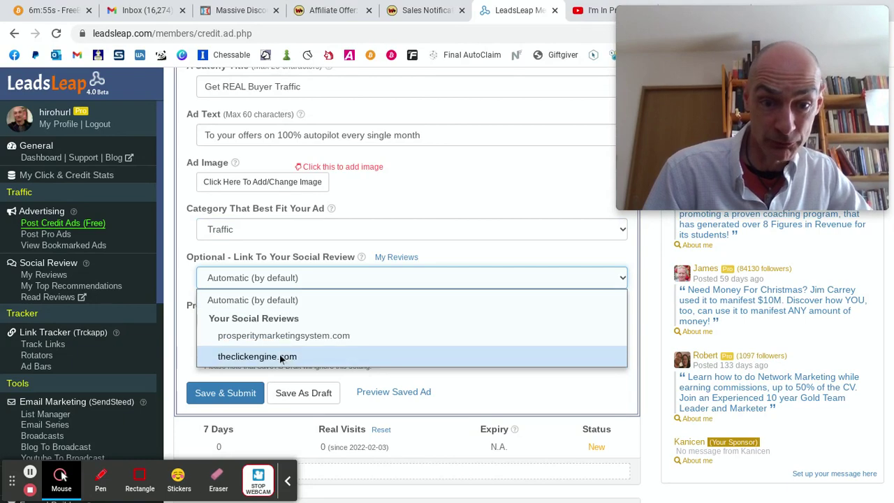
{"action": "left_click", "coordinate": [257, 356]}
{"action": "scroll", "coordinate": [473, 320], "scroll_direction": "down", "scroll_amount": 1}
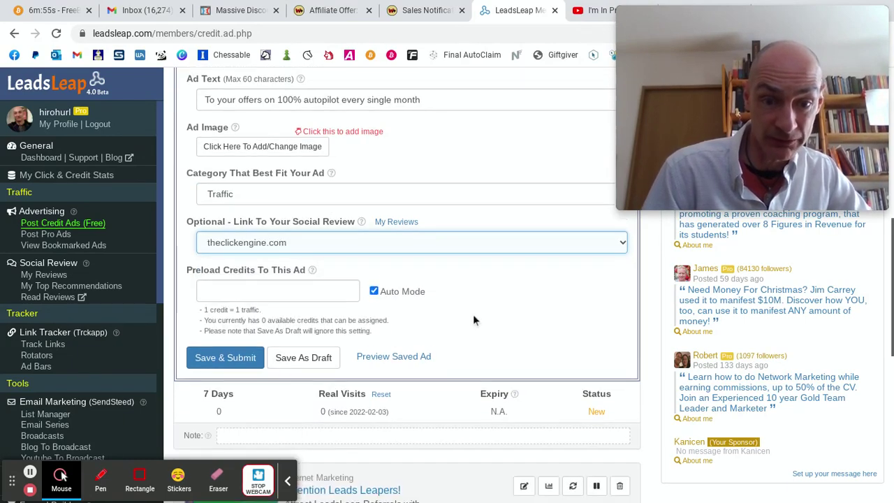
{"action": "left_click", "coordinate": [450, 242]}
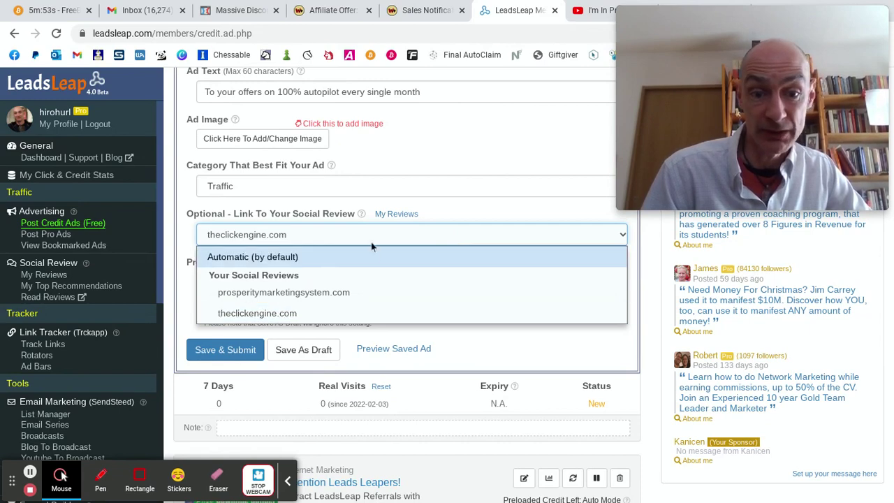
{"action": "left_click", "coordinate": [298, 312]}
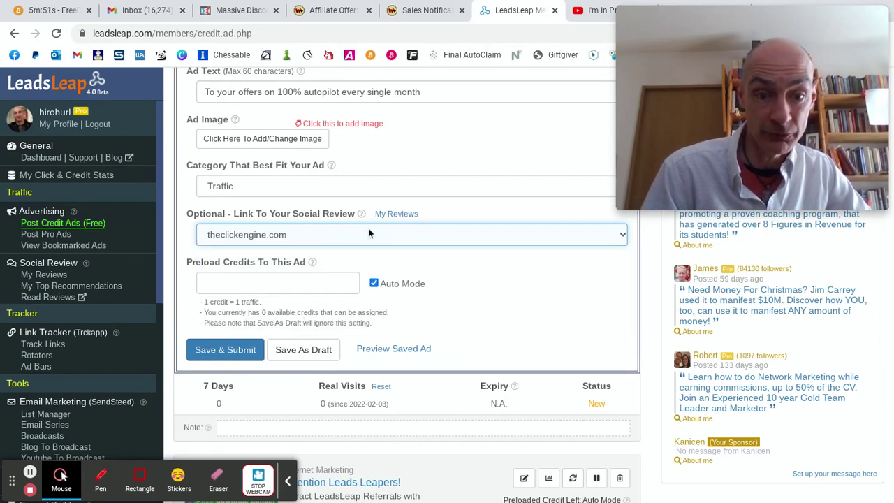
Read the help on Auto Mode and Preload Mode for the ad's credits, leaving the preload amount empty
{"action": "scroll", "coordinate": [451, 283], "scroll_direction": "down", "scroll_amount": 1}
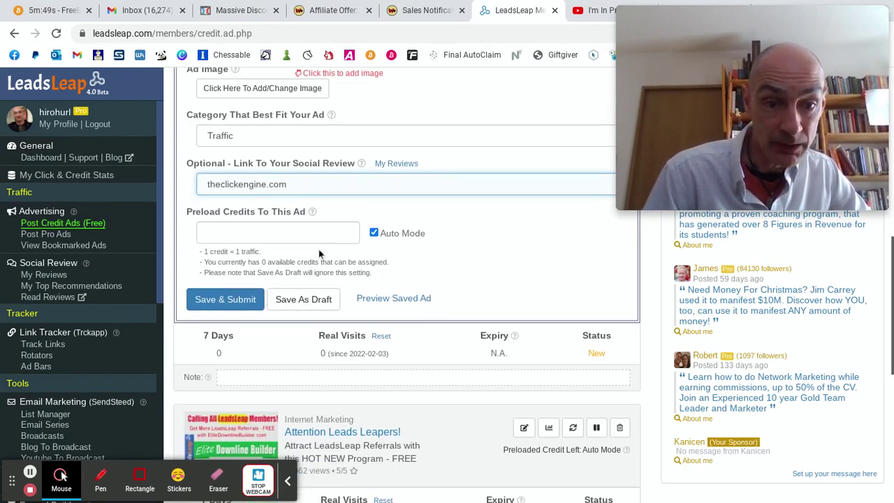
{"action": "left_click", "coordinate": [302, 236]}
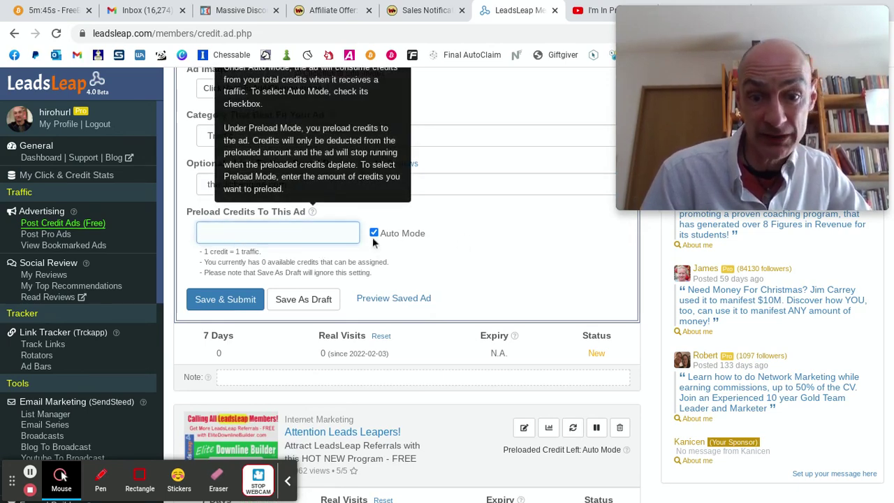
{"action": "left_click", "coordinate": [454, 246]}
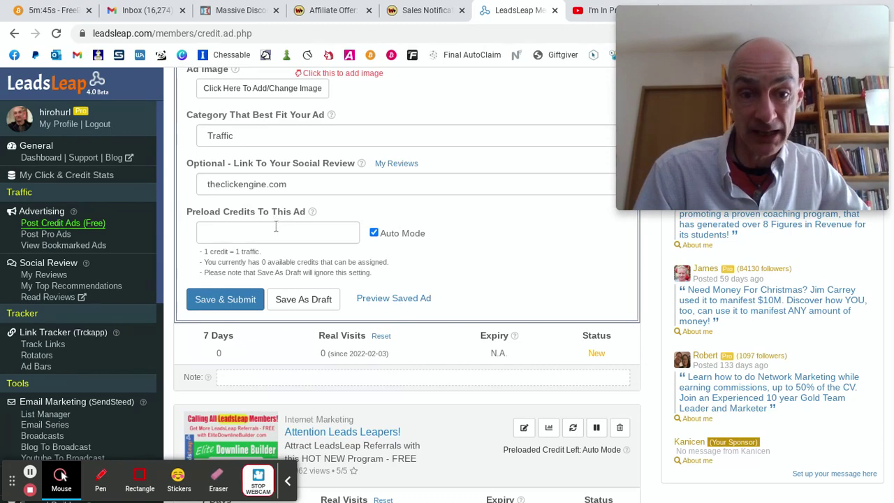
Examine the visit statistics and credit modes of the existing ads, and check the new ad's preview and form entries
{"action": "scroll", "coordinate": [390, 383], "scroll_direction": "down", "scroll_amount": 3}
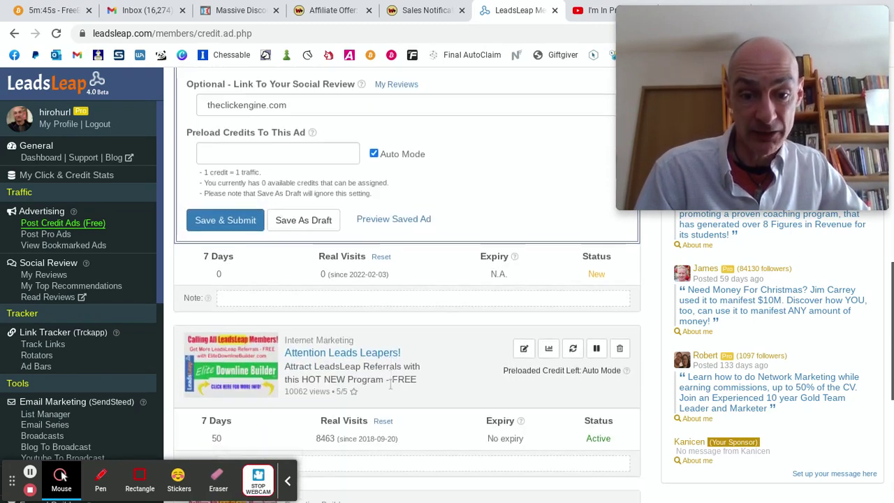
{"action": "scroll", "coordinate": [391, 384], "scroll_direction": "down", "scroll_amount": 2}
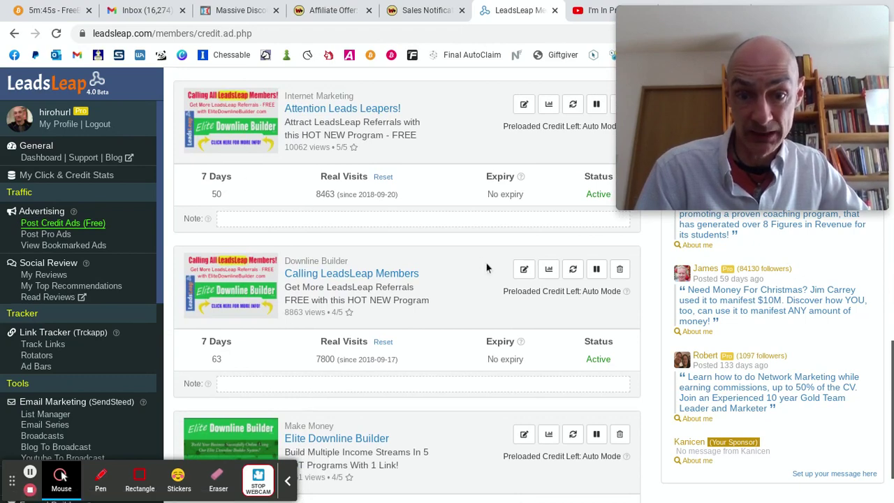
{"action": "scroll", "coordinate": [461, 285], "scroll_direction": "down", "scroll_amount": 1}
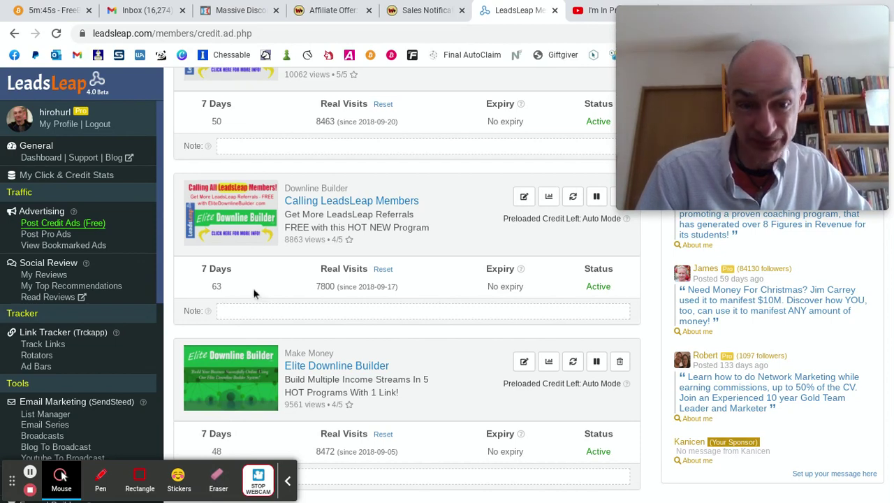
{"action": "scroll", "coordinate": [446, 289], "scroll_direction": "up", "scroll_amount": 2}
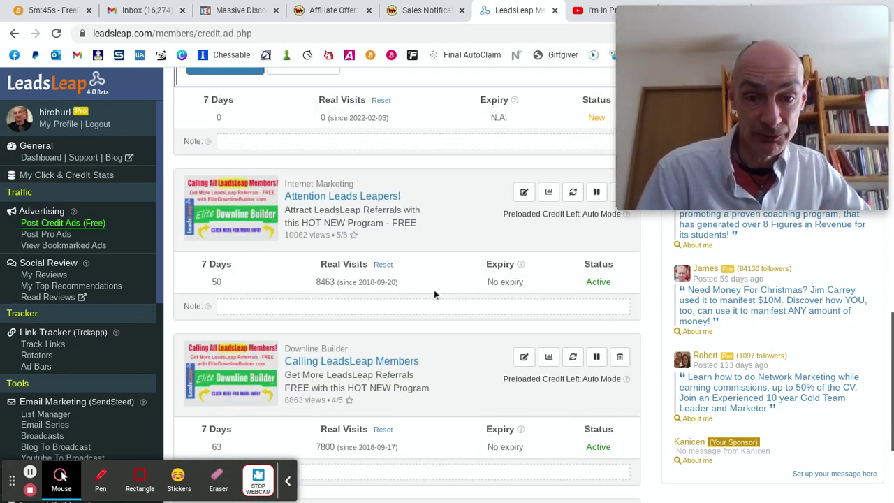
{"action": "scroll", "coordinate": [438, 294], "scroll_direction": "up", "scroll_amount": 5}
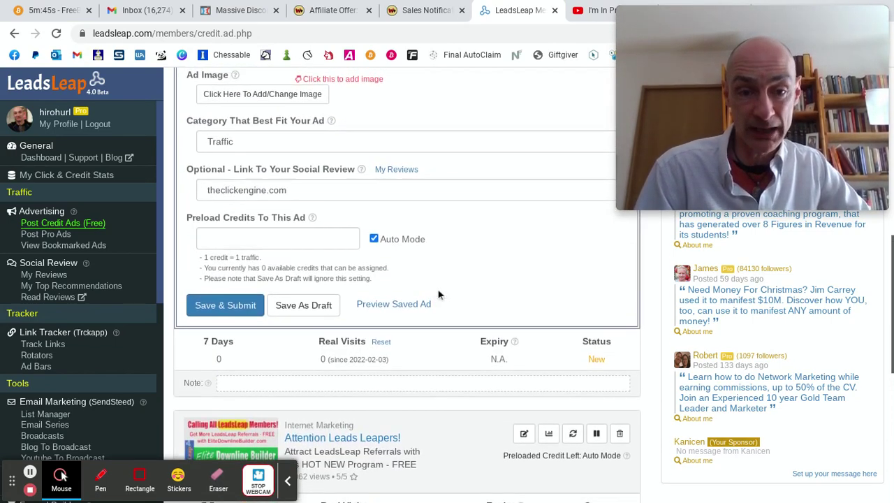
{"action": "scroll", "coordinate": [438, 294], "scroll_direction": "up", "scroll_amount": 3}
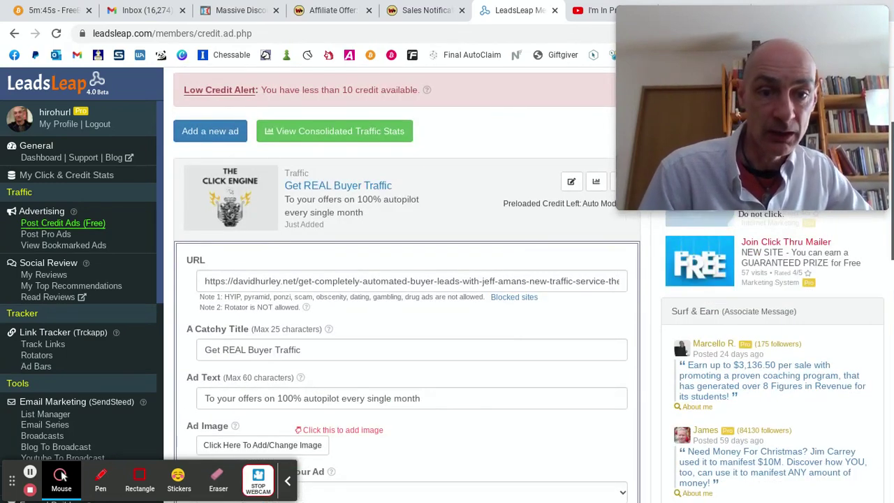
{"action": "scroll", "coordinate": [478, 273], "scroll_direction": "down", "scroll_amount": 1}
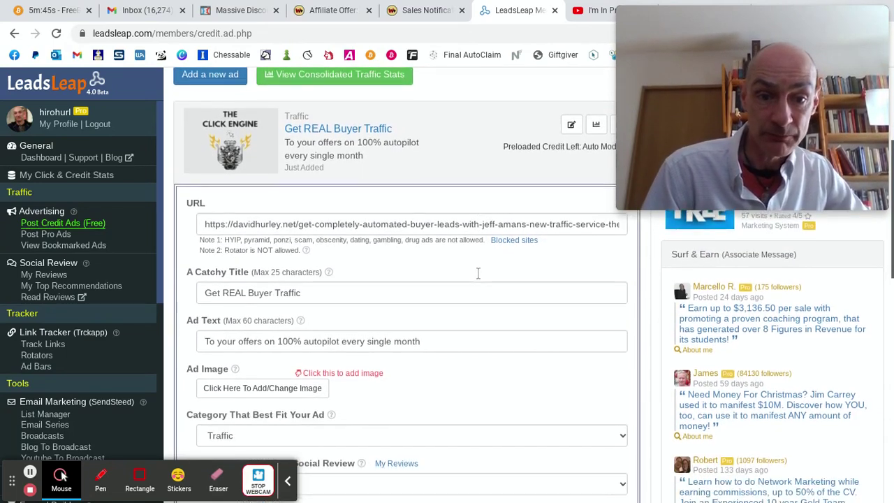
Preview the saved ad in the link viewer and close the preview tabs to return to the ad form
{"action": "scroll", "coordinate": [477, 272], "scroll_direction": "down", "scroll_amount": 4}
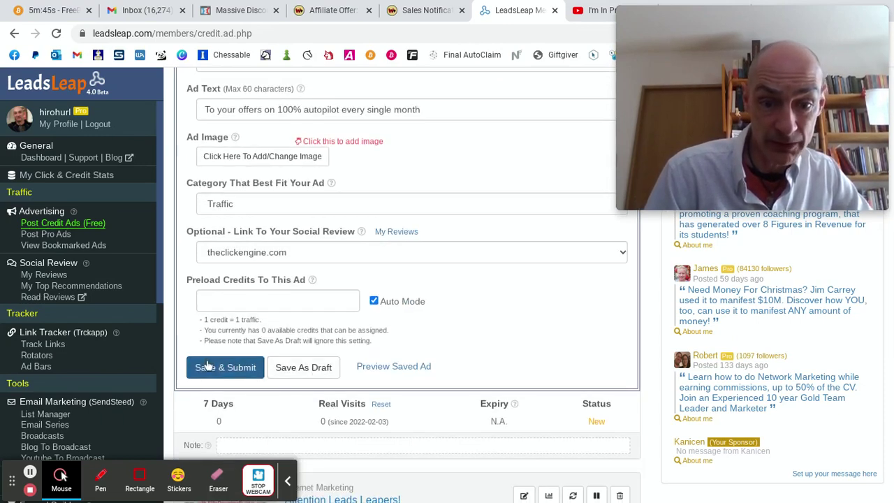
{"action": "left_click", "coordinate": [394, 367]}
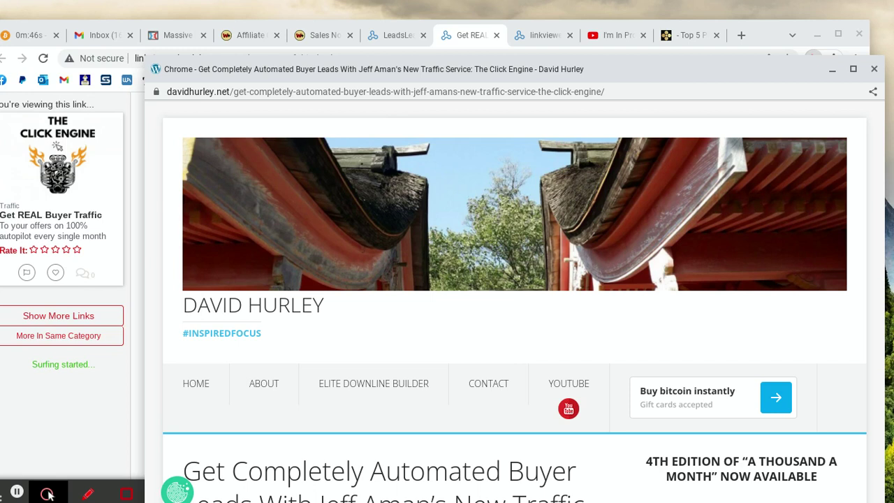
{"action": "left_click", "coordinate": [17, 492]}
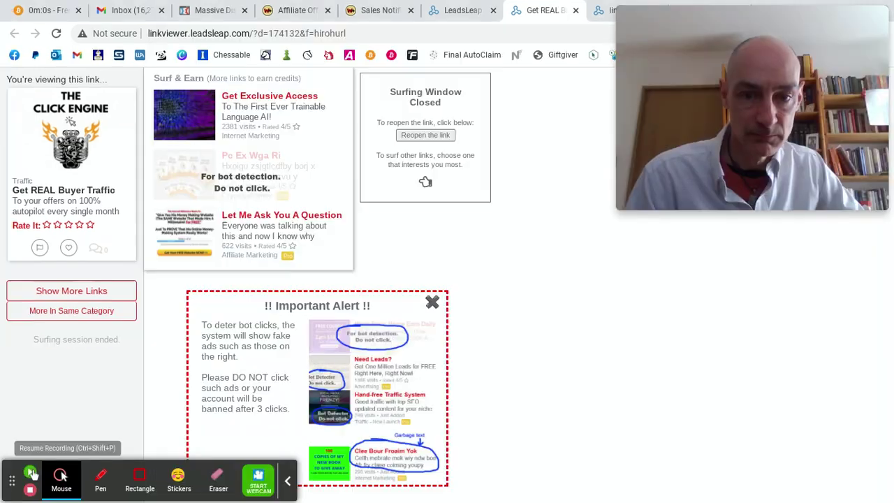
{"action": "left_click", "coordinate": [30, 474]}
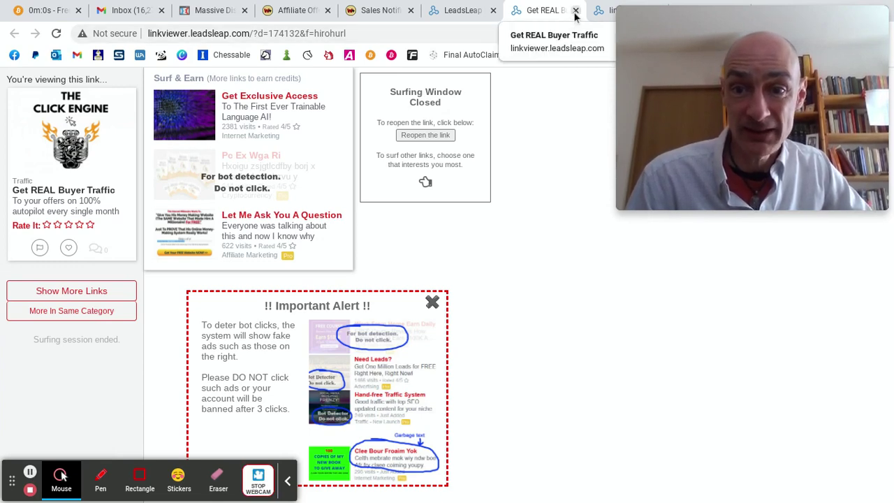
{"action": "left_click", "coordinate": [575, 10]}
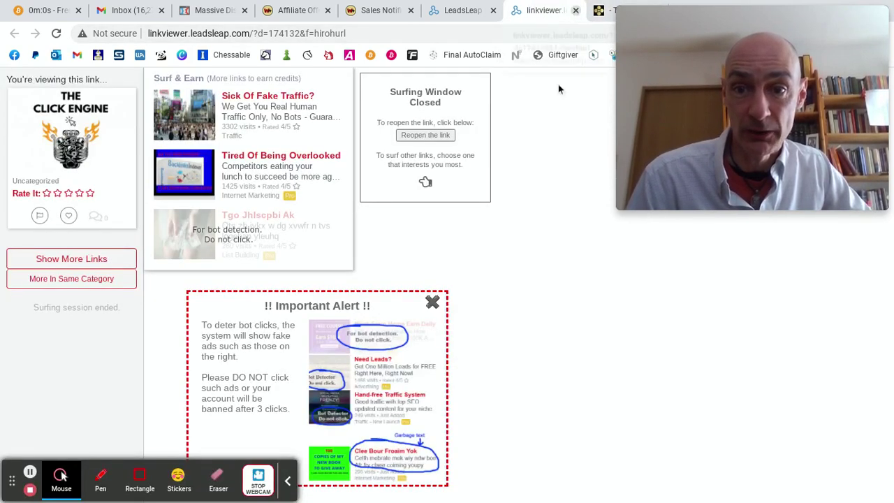
{"action": "left_click", "coordinate": [576, 11]}
{"action": "left_click", "coordinate": [573, 10]}
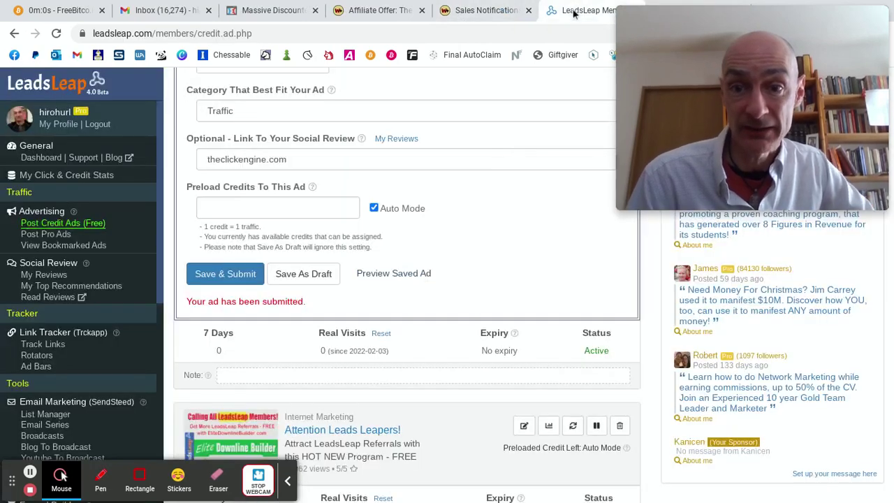
Save and submit the credit ad, and acknowledge the submission message
{"action": "left_click", "coordinate": [233, 275]}
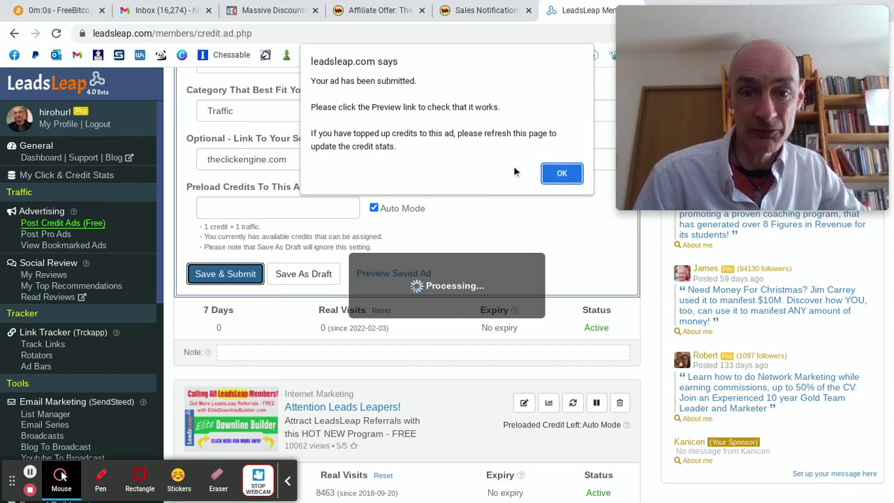
{"action": "left_click", "coordinate": [565, 175]}
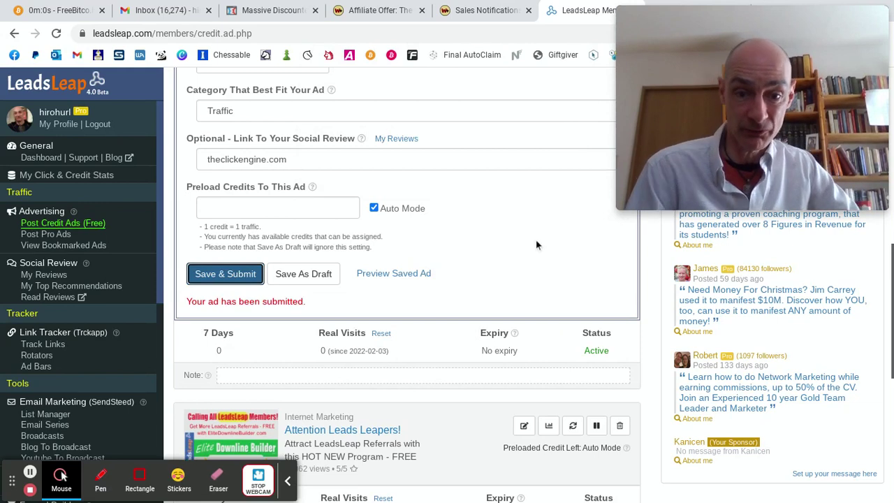